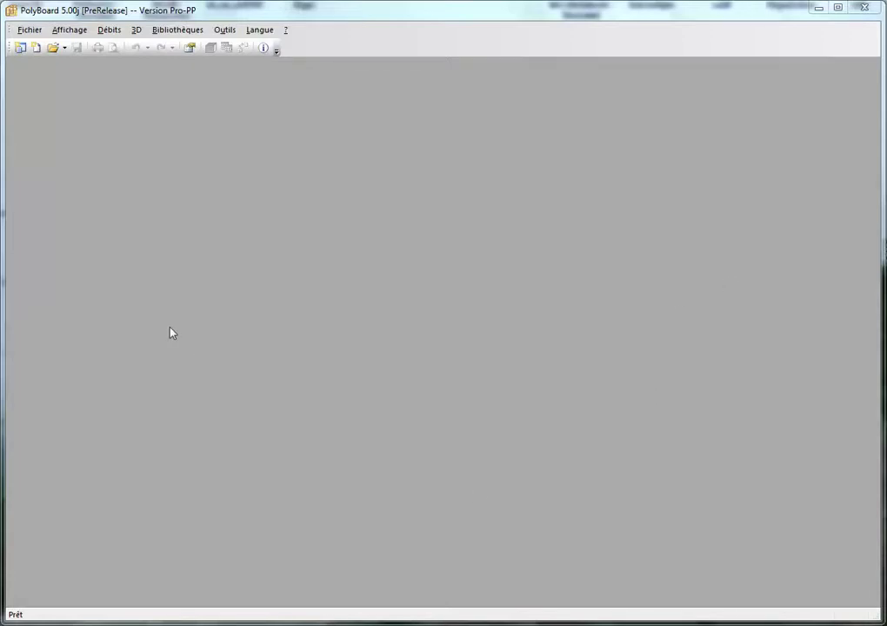
Create a new Caisson cabinet with the default settings and set its plinth elevation (Élévation) to 100 mm
{"action": "left_click", "coordinate": [35, 48]}
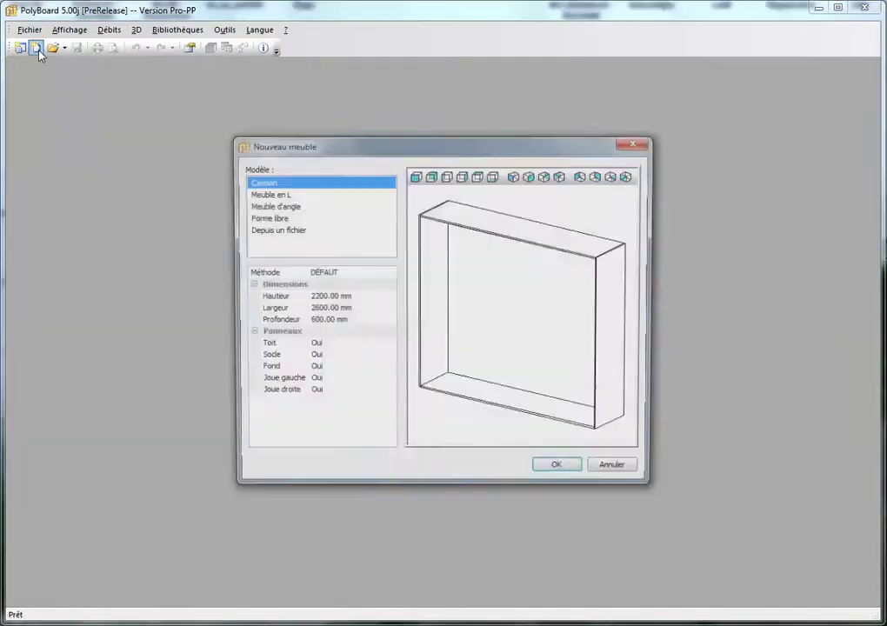
{"action": "left_click", "coordinate": [561, 471]}
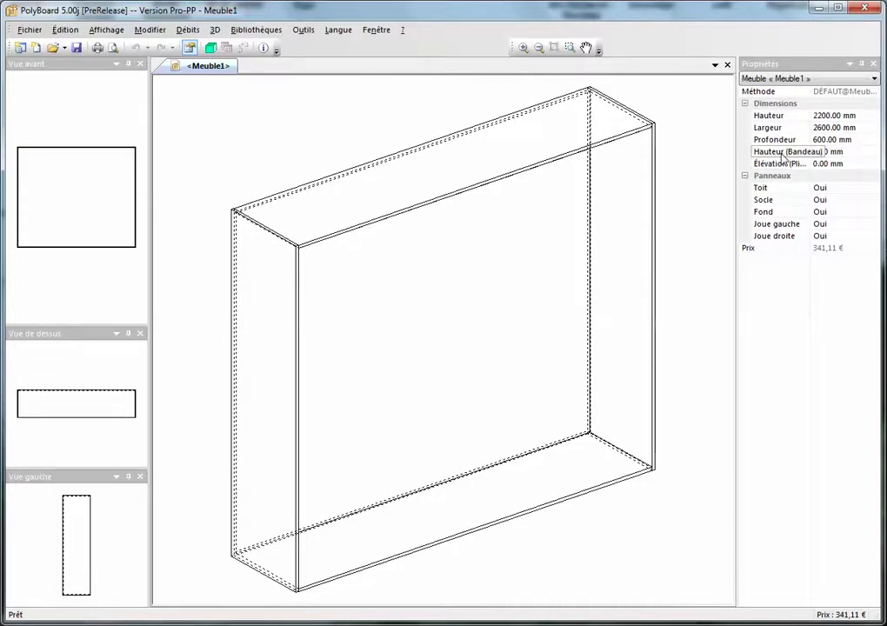
{"action": "left_click", "coordinate": [854, 164]}
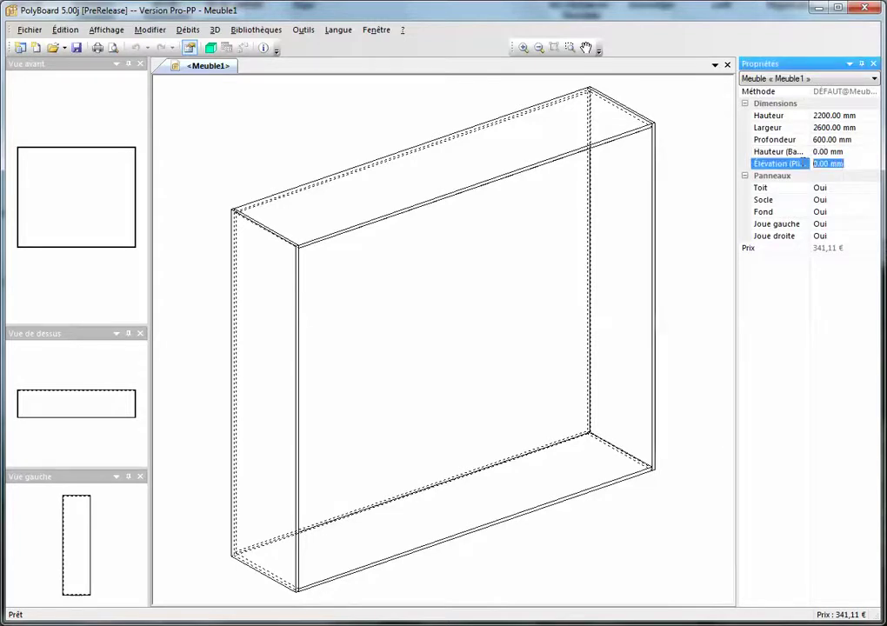
{"action": "type", "text": "100"}
{"action": "key", "text": "Return"}
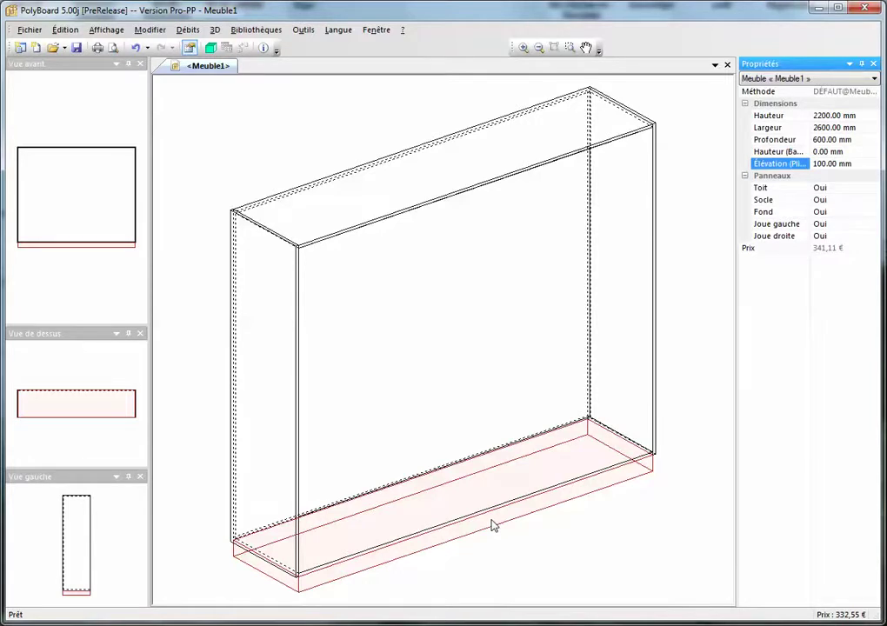
Add a plinth on the Façade side of the space beneath the cabinet, with a Retrait of 50 mm
{"action": "right_click", "coordinate": [492, 525]}
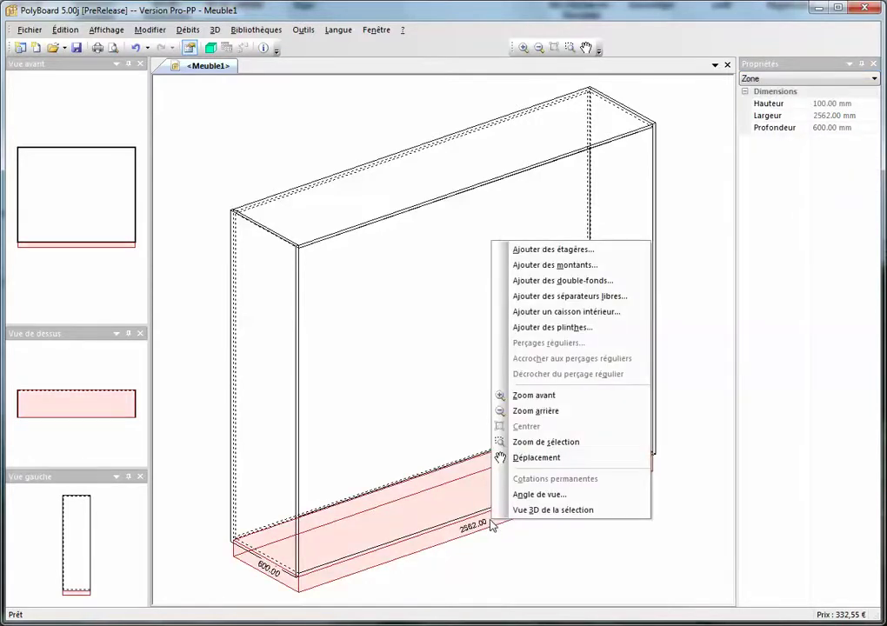
{"action": "left_click", "coordinate": [549, 332]}
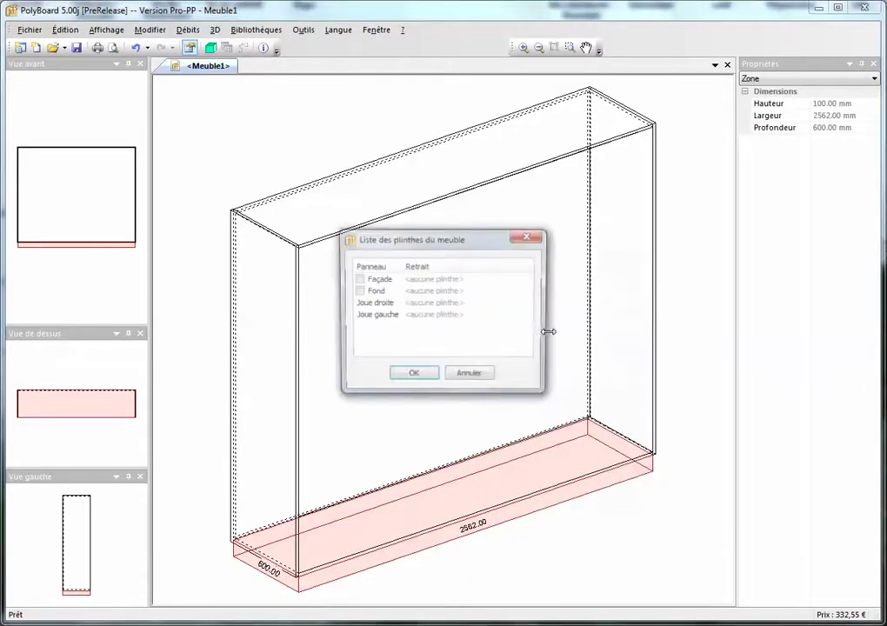
{"action": "left_click", "coordinate": [357, 279]}
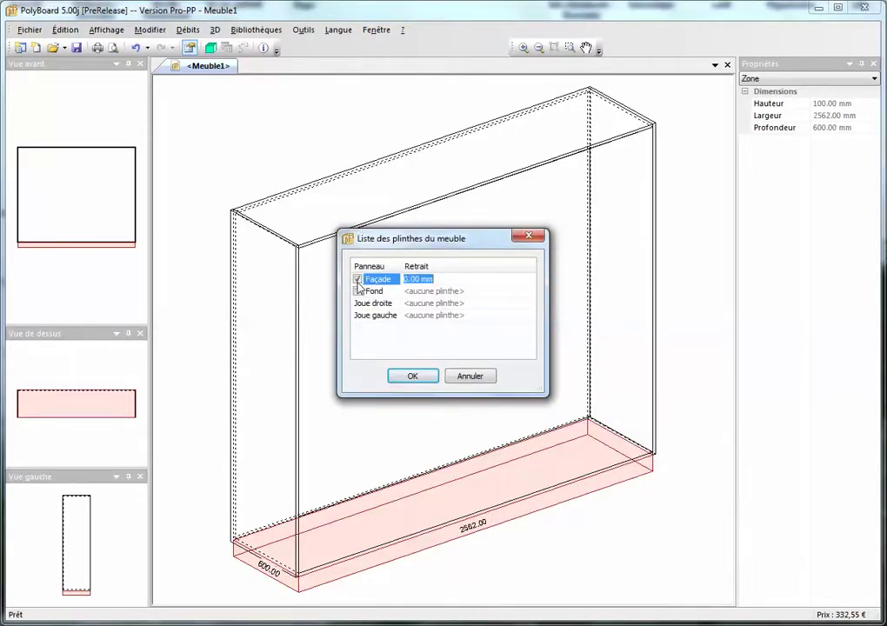
{"action": "type", "text": "50"}
{"action": "left_click", "coordinate": [425, 376]}
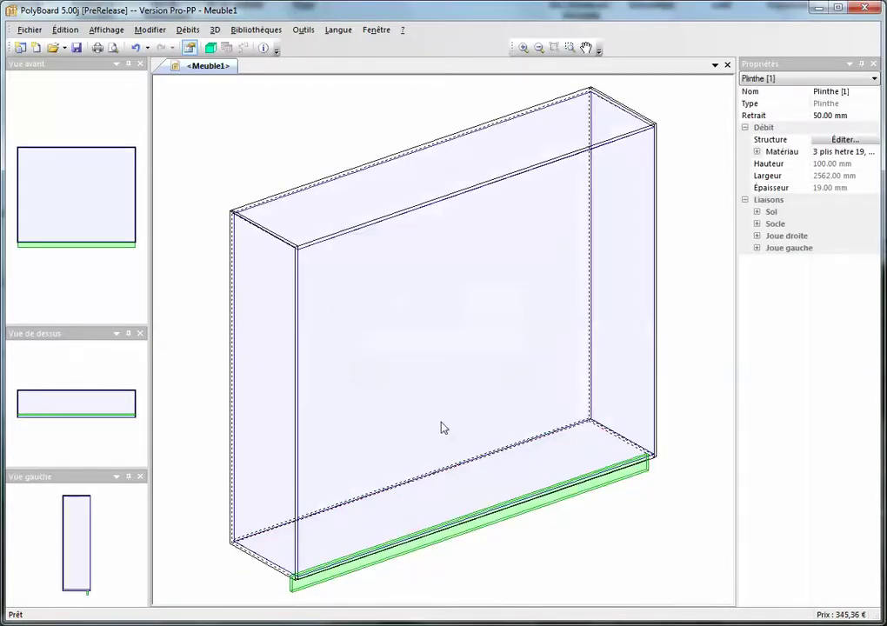
Show the cabinet in 3D with line rendering and examine the corner where the plinth meets the side panel
{"action": "left_click", "coordinate": [211, 49]}
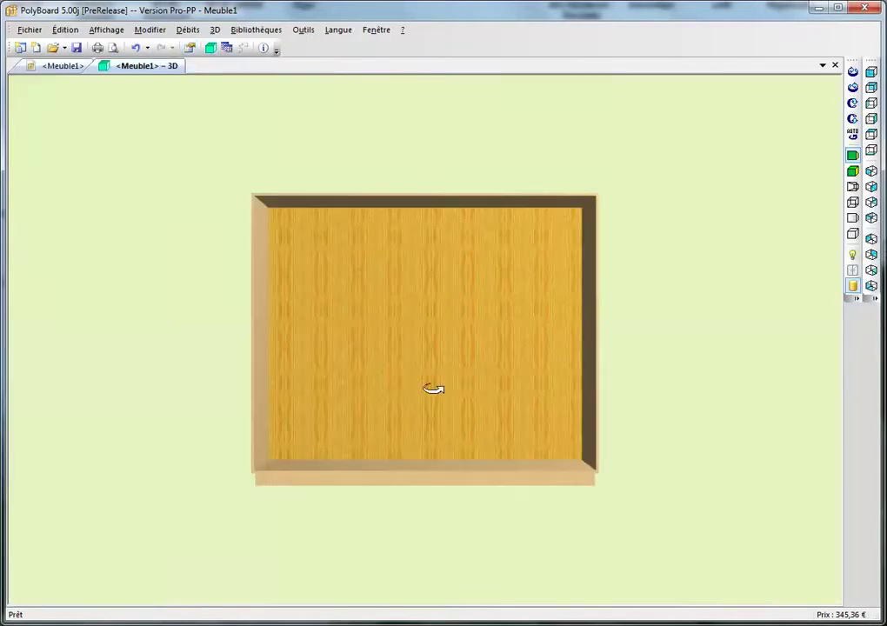
{"action": "mouse_move", "coordinate": [453, 376]}
{"action": "left_mouse_down"}
{"action": "mouse_move", "coordinate": [530, 368]}
{"action": "mouse_move", "coordinate": [377, 469]}
{"action": "mouse_move", "coordinate": [366, 459]}
{"action": "mouse_move", "coordinate": [465, 441]}
{"action": "mouse_move", "coordinate": [443, 384]}
{"action": "mouse_move", "coordinate": [431, 402]}
{"action": "mouse_move", "coordinate": [335, 401]}
{"action": "mouse_move", "coordinate": [366, 440]}
{"action": "mouse_move", "coordinate": [162, 470]}
{"action": "mouse_move", "coordinate": [277, 469]}
{"action": "mouse_move", "coordinate": [162, 452]}
{"action": "mouse_move", "coordinate": [182, 459]}
{"action": "mouse_move", "coordinate": [174, 453]}
{"action": "mouse_move", "coordinate": [219, 506]}
{"action": "mouse_move", "coordinate": [182, 493]}
{"action": "mouse_move", "coordinate": [170, 493]}
{"action": "mouse_move", "coordinate": [170, 505]}
{"action": "left_mouse_up"}
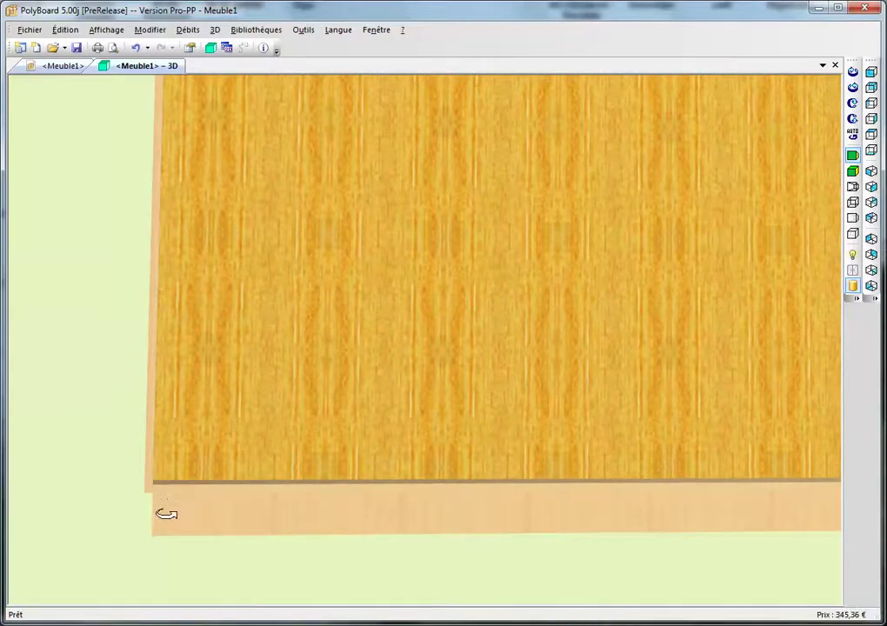
{"action": "left_click", "coordinate": [852, 218]}
{"action": "left_click_drag", "start_coordinate": [231, 519], "coordinate": [234, 467]}
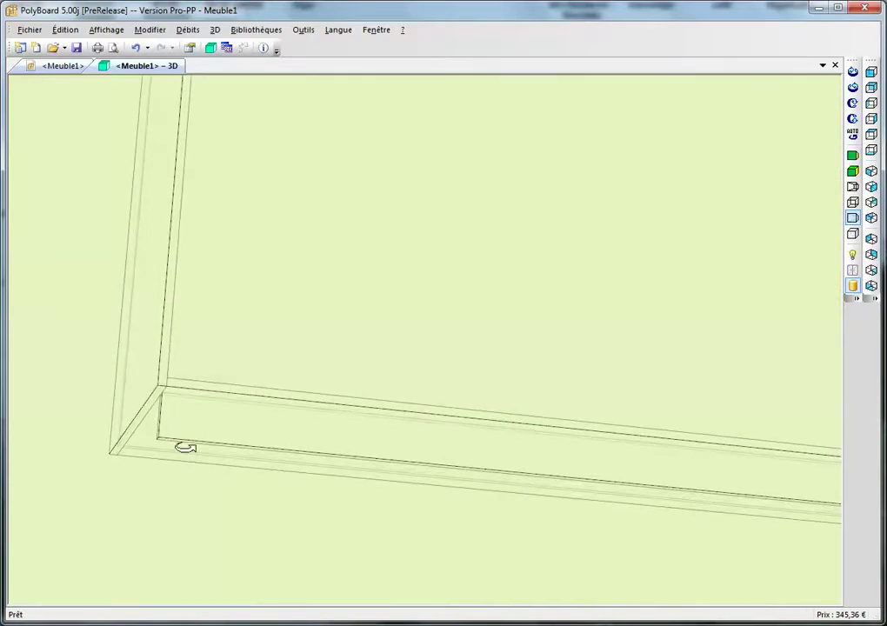
{"action": "left_click_drag", "start_coordinate": [185, 448], "coordinate": [126, 348]}
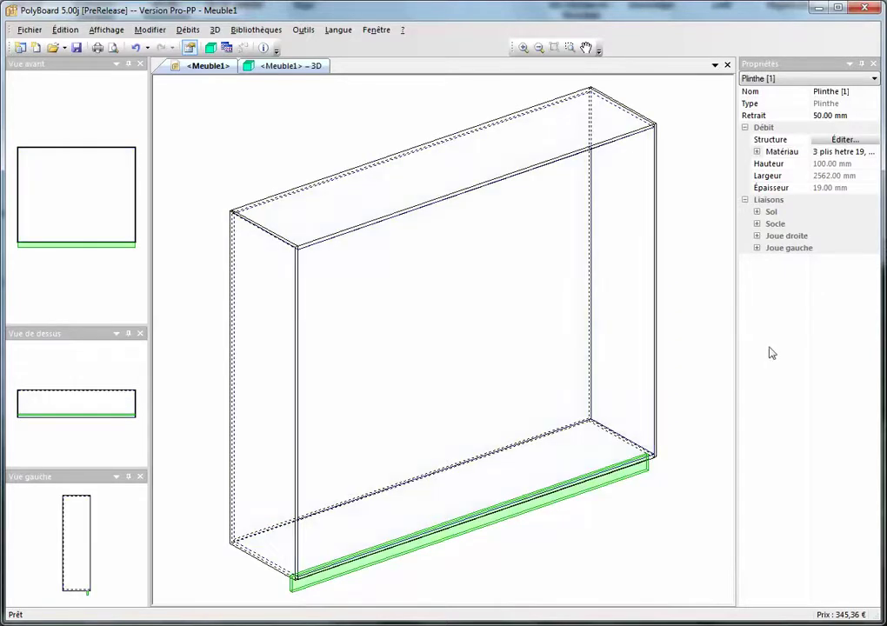
Set the plinth's joint with the Joue droite to type Rainure with a depth of 19 mm
{"action": "left_click", "coordinate": [757, 236]}
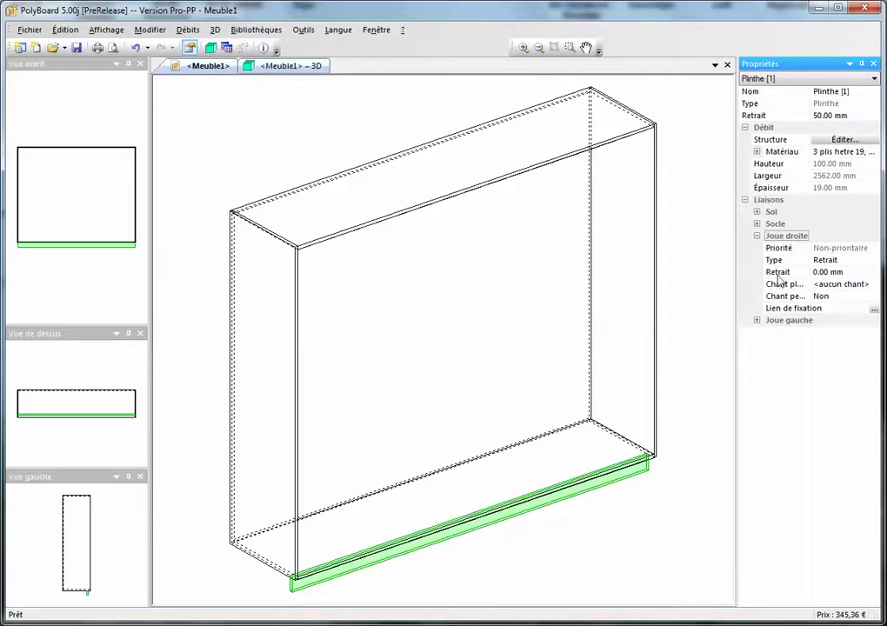
{"action": "left_click", "coordinate": [829, 250]}
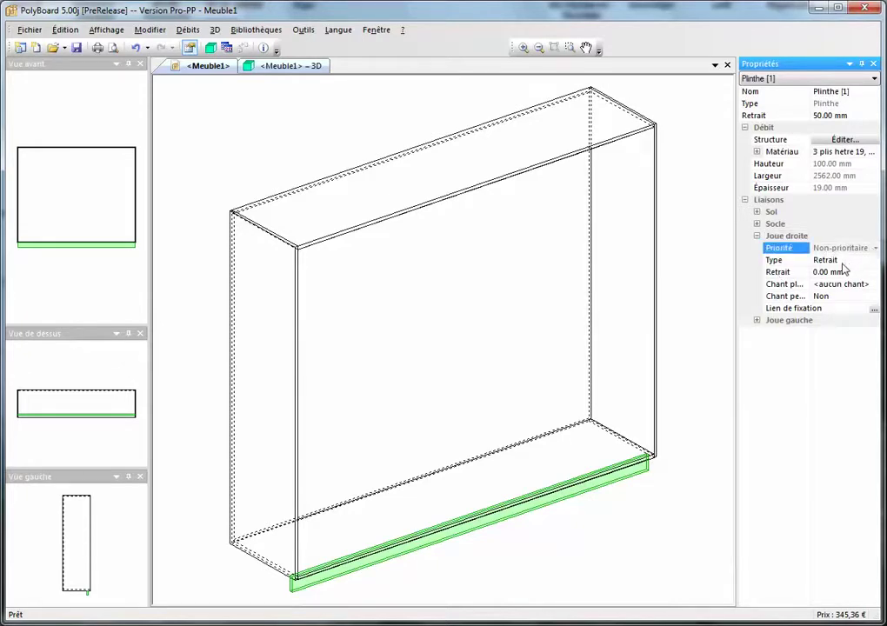
{"action": "left_click", "coordinate": [842, 262]}
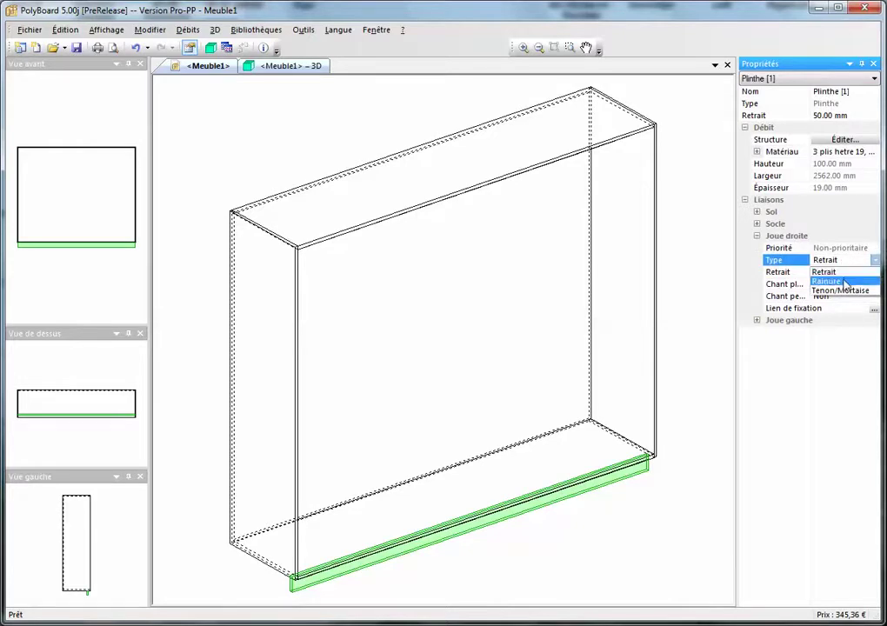
{"action": "left_click", "coordinate": [844, 283]}
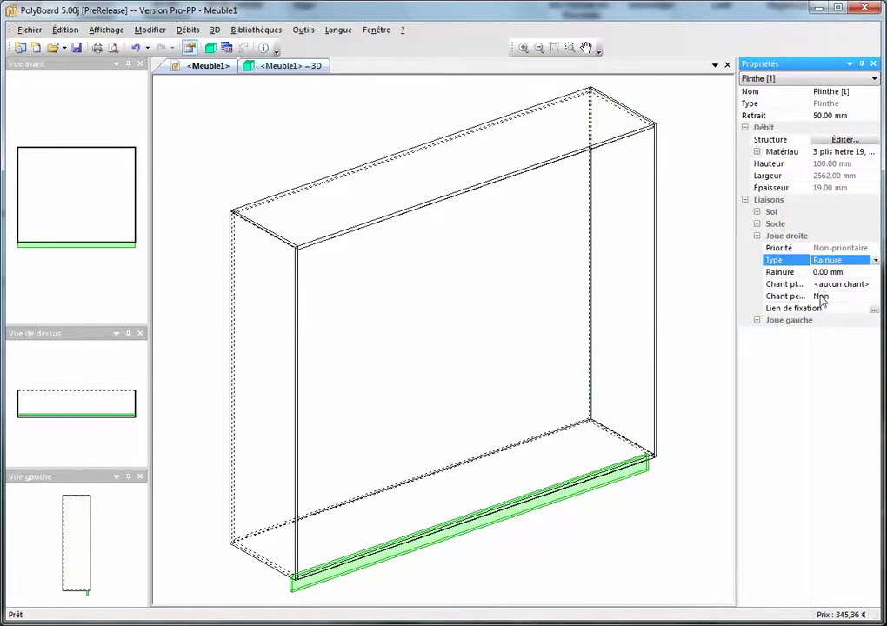
{"action": "left_click", "coordinate": [837, 271]}
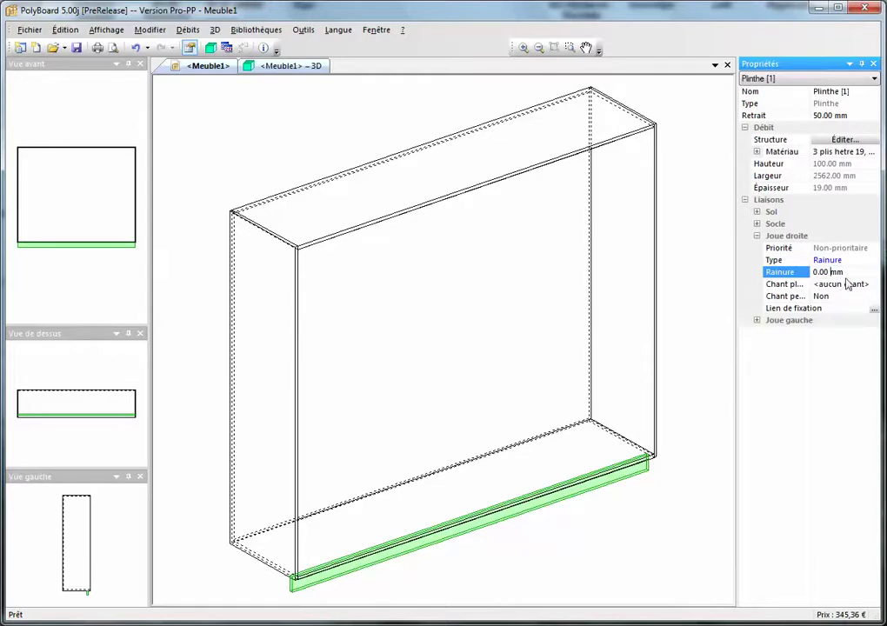
{"action": "left_click_drag", "start_coordinate": [850, 272], "coordinate": [802, 273]}
{"action": "type", "text": "19"}
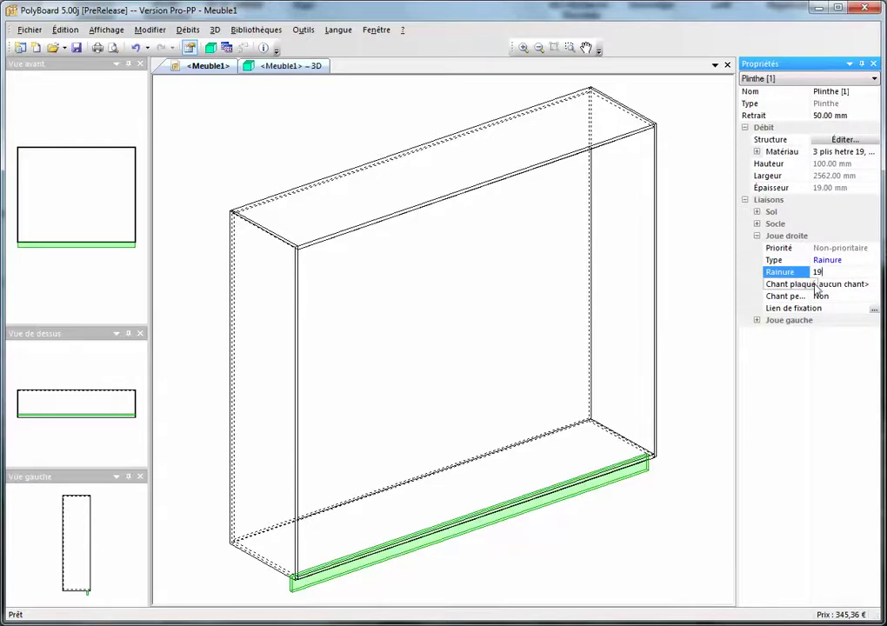
{"action": "left_click", "coordinate": [778, 284]}
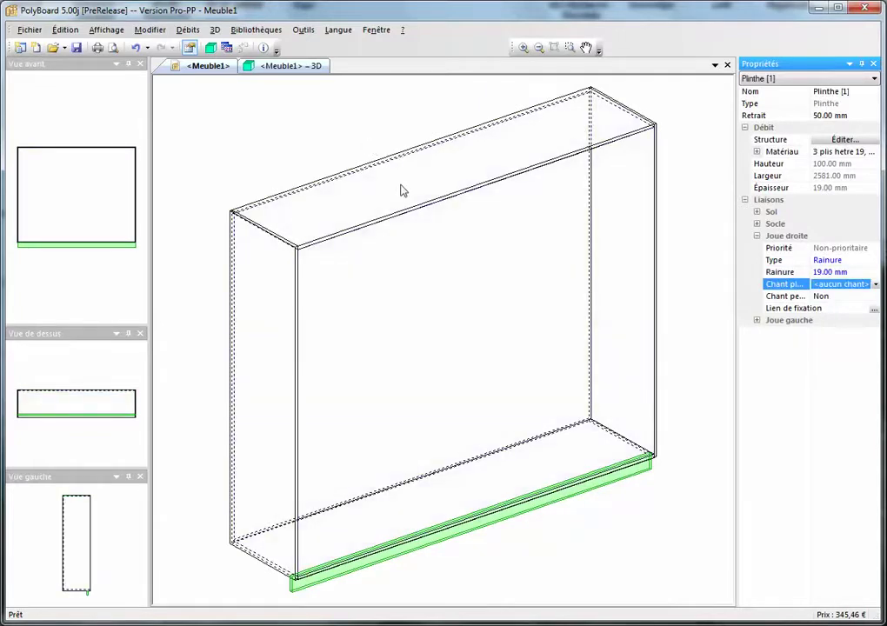
Examine in 3D how the two ends of the plinth meet the side panels
{"action": "left_click", "coordinate": [290, 66]}
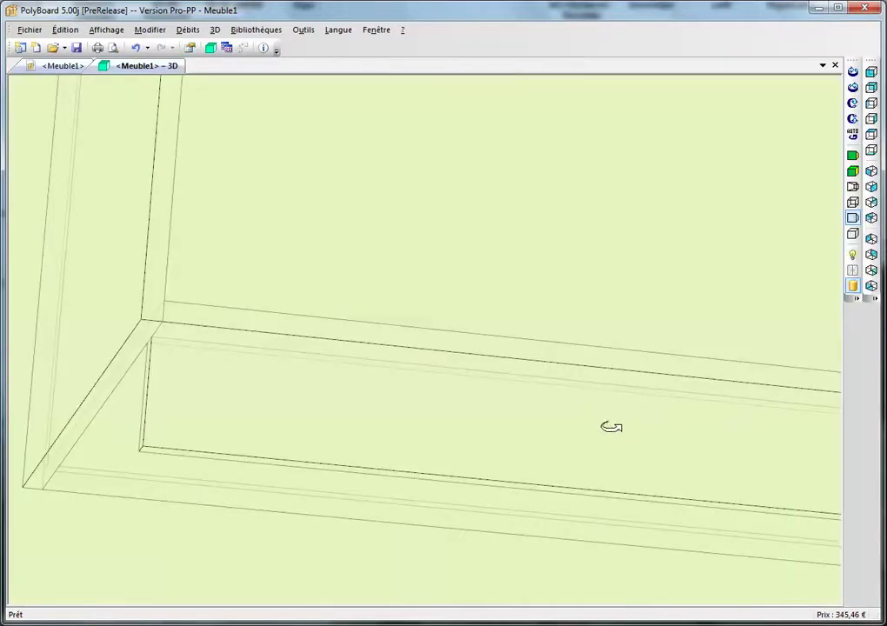
{"action": "left_click_drag", "start_coordinate": [562, 402], "coordinate": [458, 437]}
{"action": "left_click_drag", "start_coordinate": [560, 502], "coordinate": [373, 435]}
{"action": "scroll", "coordinate": [541, 442], "scroll_direction": "up", "scroll_amount": 3}
{"action": "scroll", "coordinate": [546, 440], "scroll_direction": "up", "scroll_amount": 2}
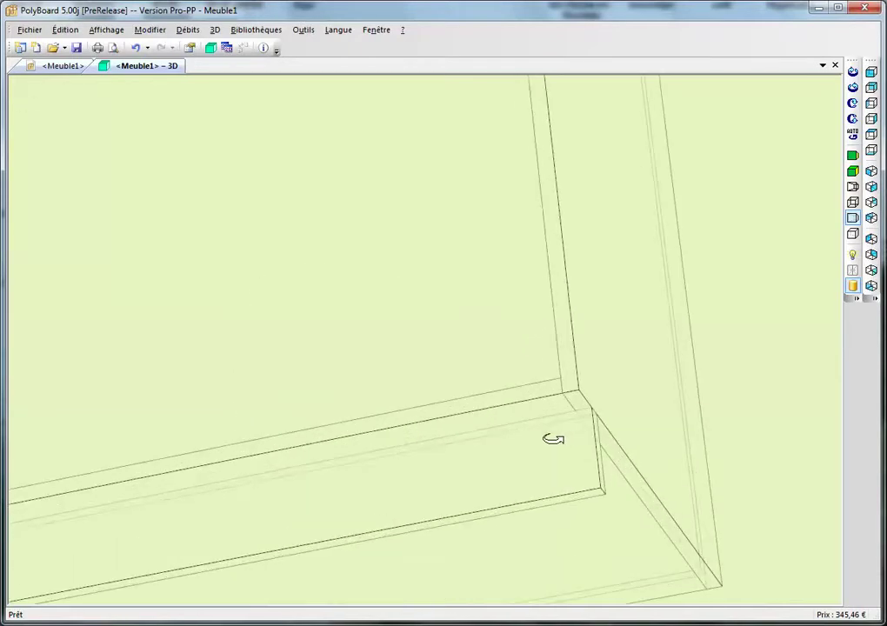
{"action": "scroll", "coordinate": [589, 452], "scroll_direction": "up", "scroll_amount": 1}
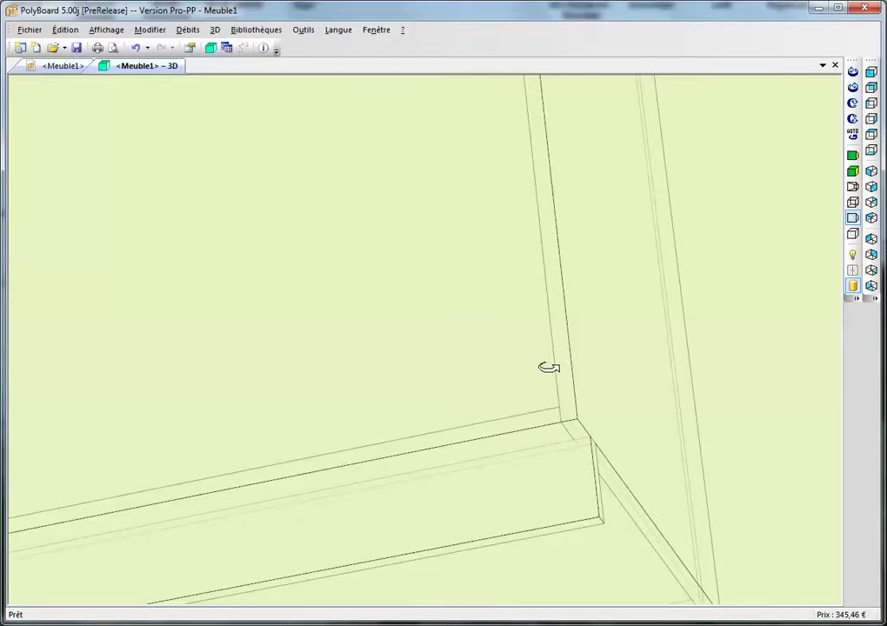
{"action": "left_click_drag", "start_coordinate": [603, 478], "coordinate": [586, 415]}
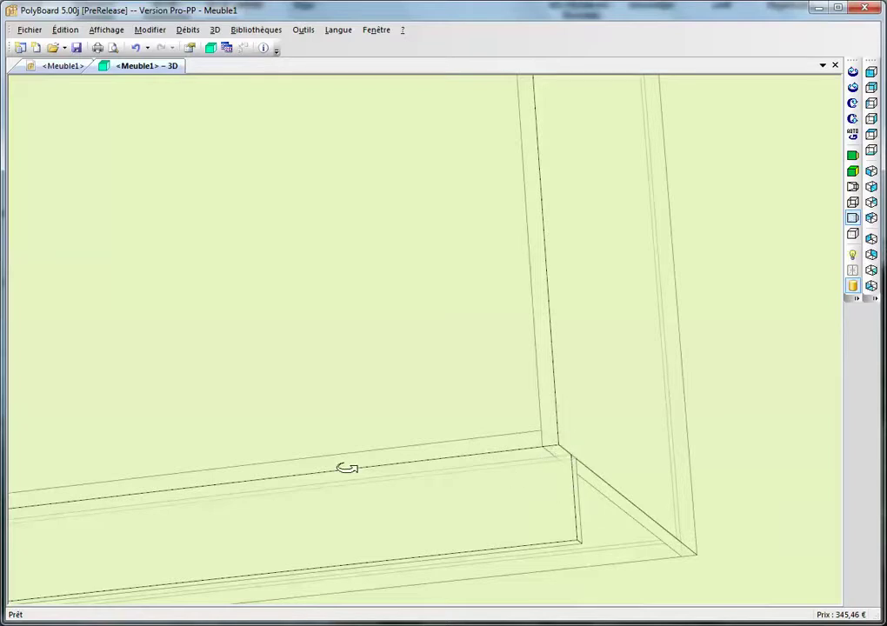
Set the plinth's joint with the Joue gauche to type Rainure with a depth of 19 mm
{"action": "left_click", "coordinate": [54, 66]}
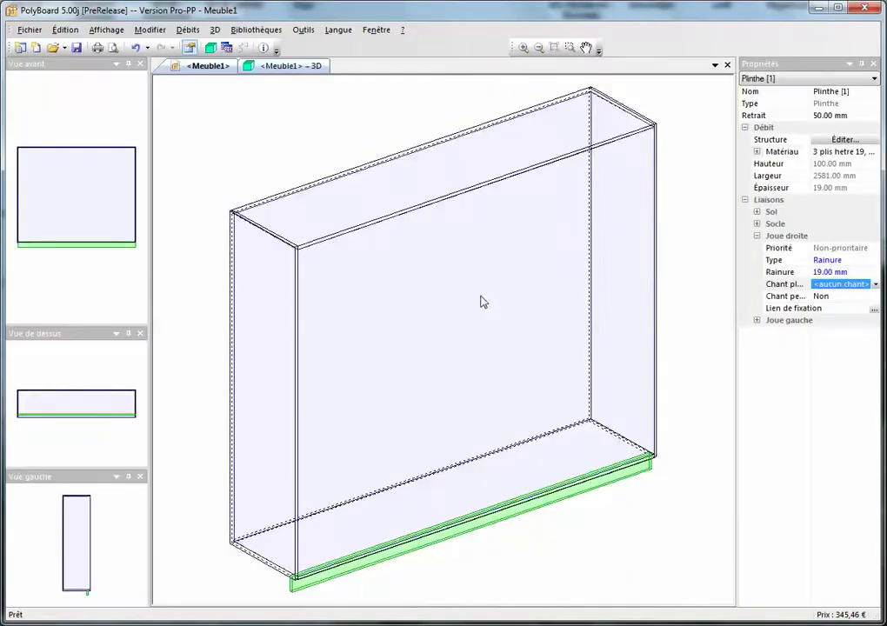
{"action": "left_click", "coordinate": [756, 319]}
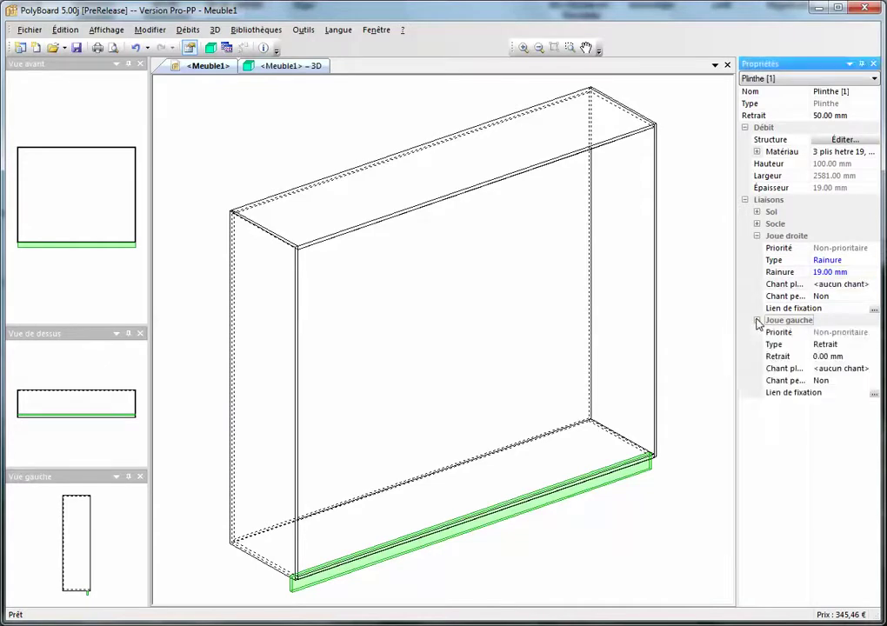
{"action": "left_click", "coordinate": [852, 345]}
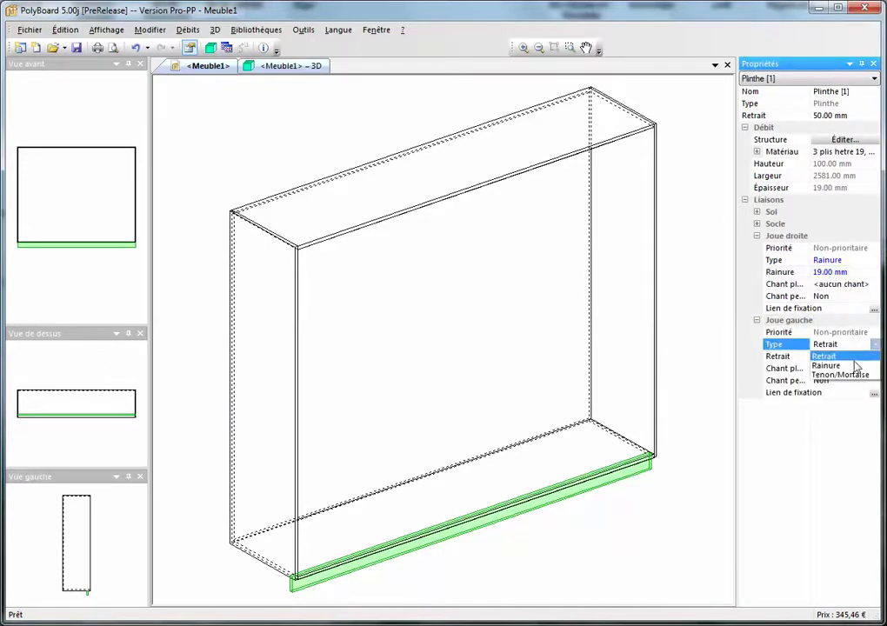
{"action": "left_click", "coordinate": [856, 365]}
{"action": "left_click", "coordinate": [859, 357]}
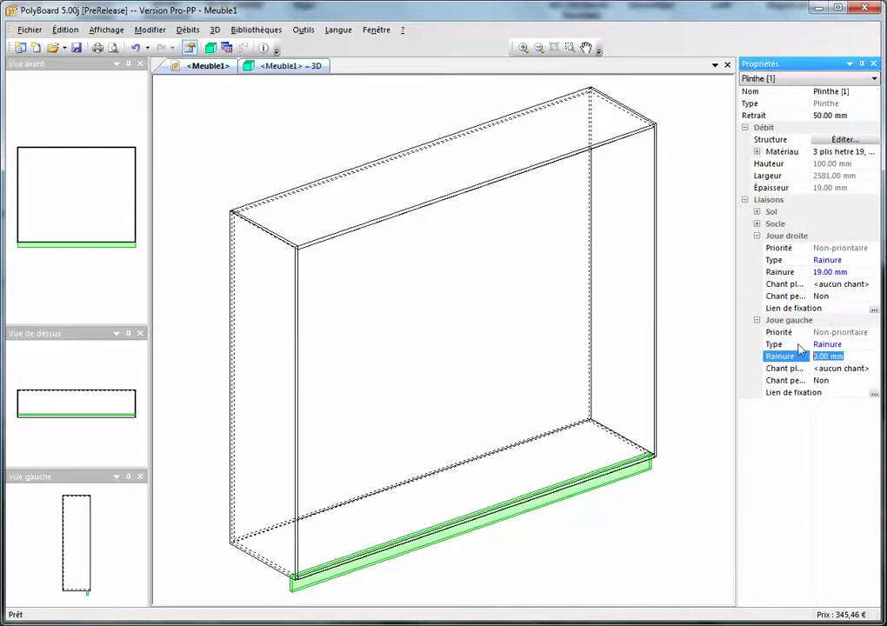
{"action": "type", "text": "19"}
{"action": "left_click", "coordinate": [833, 371]}
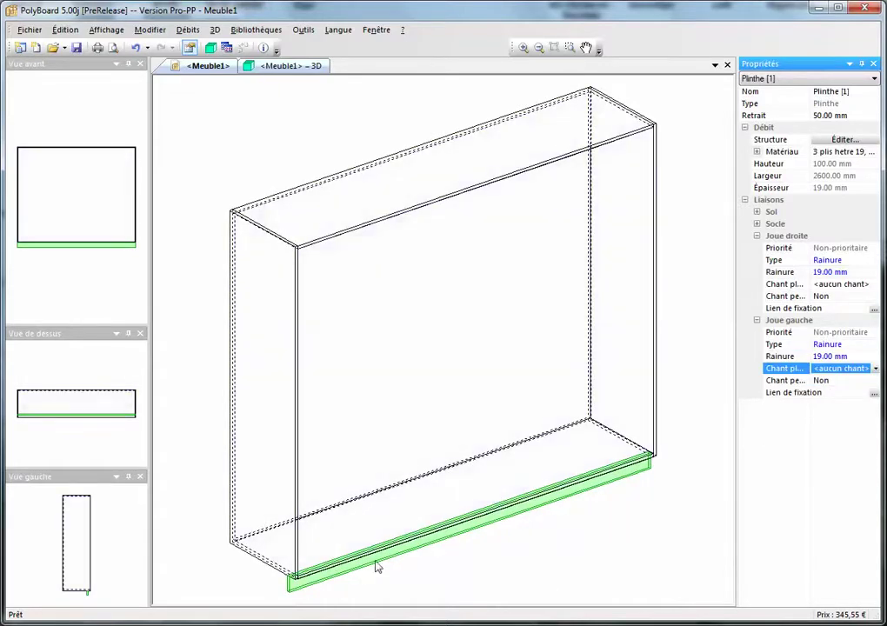
Select the cabinet's left side panel and examine in 3D how the lengthened plinth runs beneath both sides
{"action": "middle_click_drag", "start_coordinate": [303, 578], "coordinate": [301, 507]}
{"action": "scroll", "coordinate": [300, 507], "scroll_direction": "up", "scroll_amount": 4}
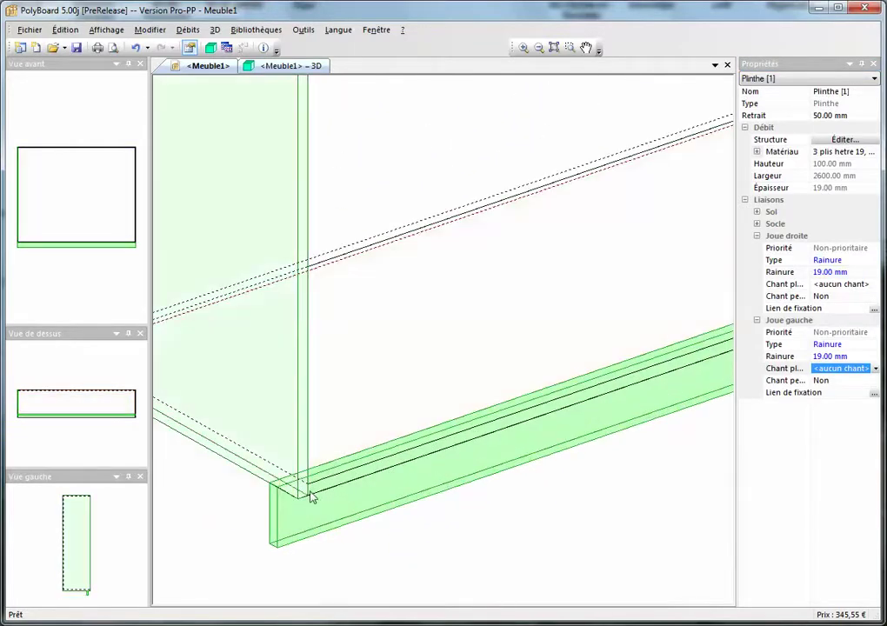
{"action": "left_click", "coordinate": [307, 491]}
{"action": "left_click", "coordinate": [298, 68]}
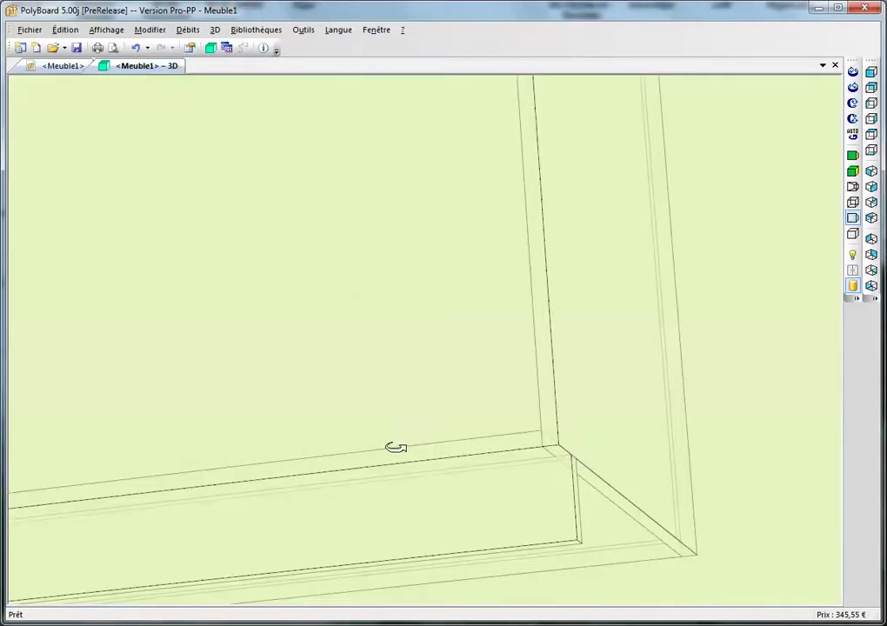
{"action": "scroll", "coordinate": [396, 461], "scroll_direction": "down", "scroll_amount": 10}
{"action": "middle_click_drag", "start_coordinate": [345, 490], "coordinate": [379, 473]}
{"action": "scroll", "coordinate": [320, 485], "scroll_direction": "up", "scroll_amount": 6}
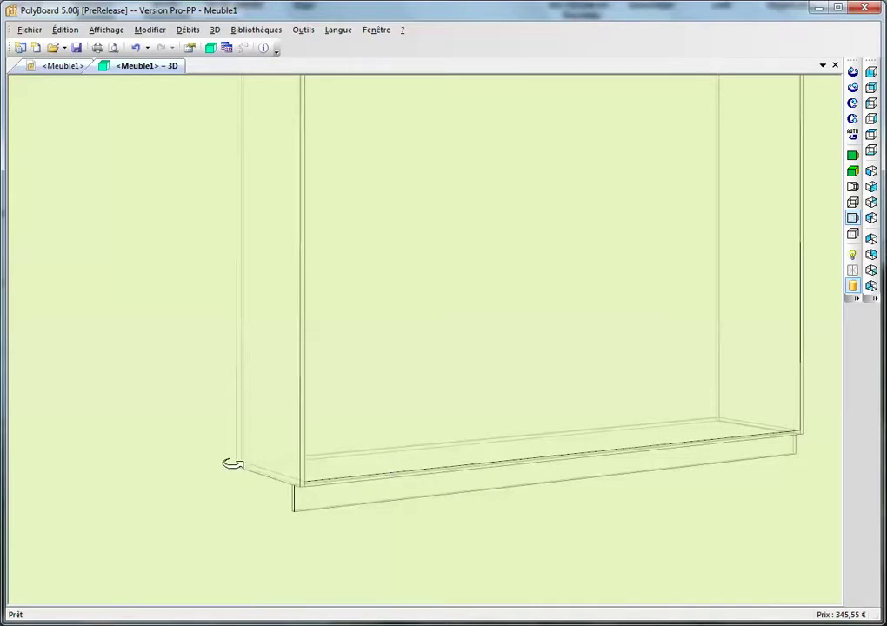
{"action": "scroll", "coordinate": [261, 474], "scroll_direction": "down", "scroll_amount": 3}
{"action": "middle_click_drag", "start_coordinate": [264, 475], "coordinate": [364, 530]}
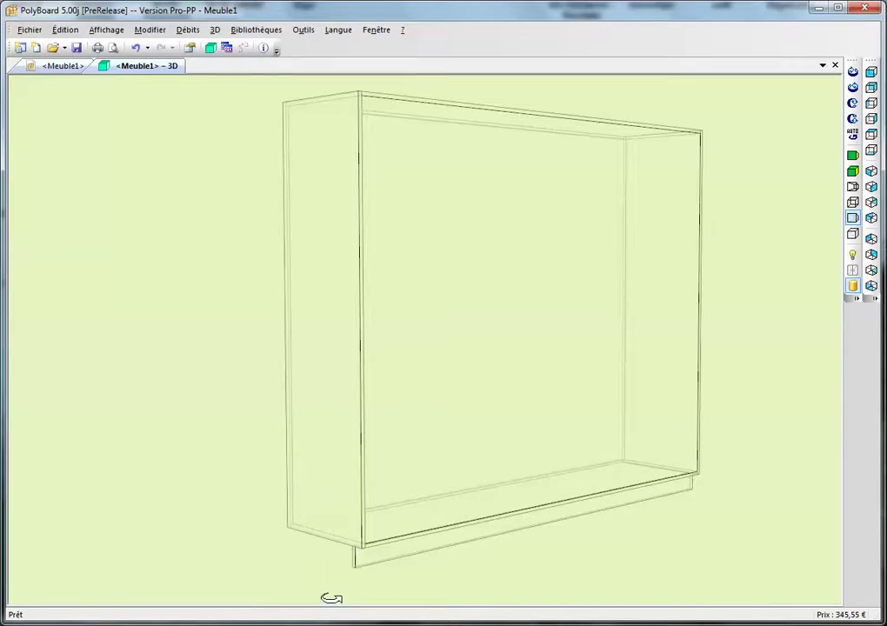
Set the left side panel's overhang (Débord) at its Socle joint to 100 mm
{"action": "left_click", "coordinate": [63, 67]}
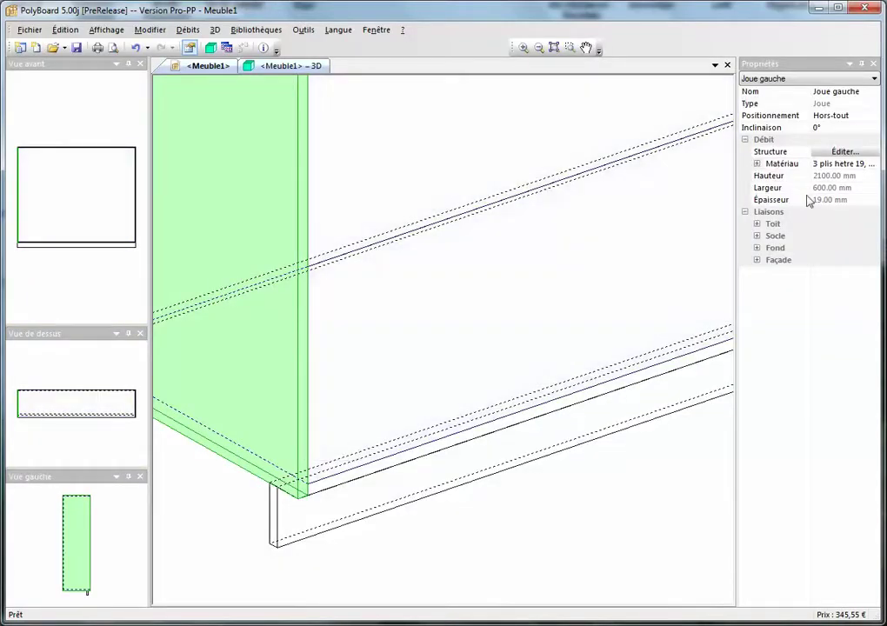
{"action": "left_click", "coordinate": [757, 237]}
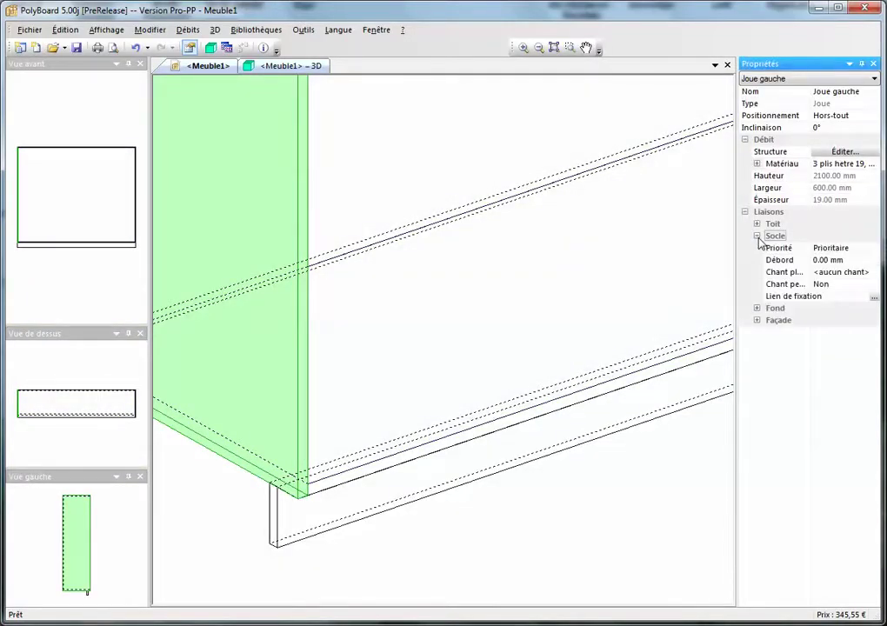
{"action": "left_click", "coordinate": [856, 261]}
{"action": "type", "text": "10"}
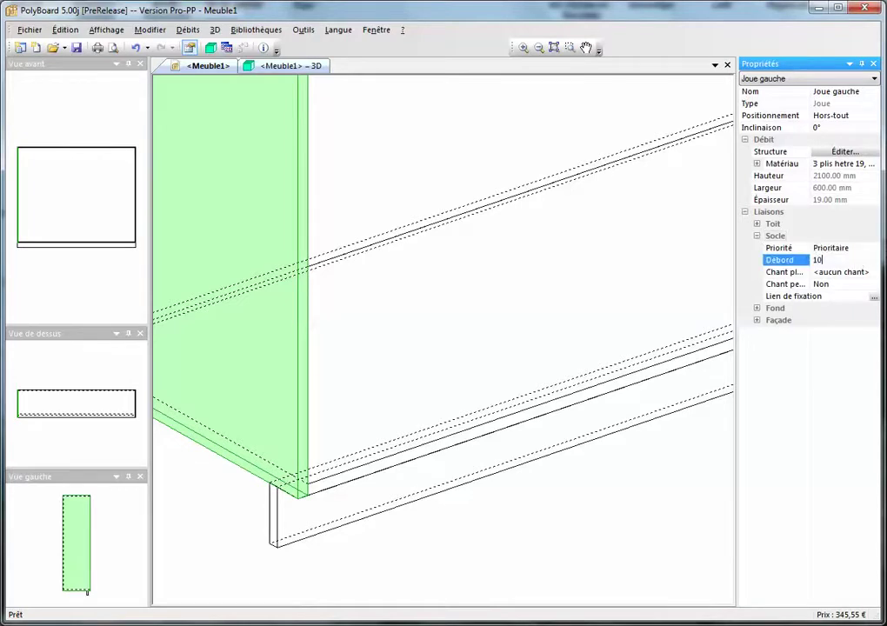
{"action": "type", "text": "0"}
{"action": "key", "text": "Return"}
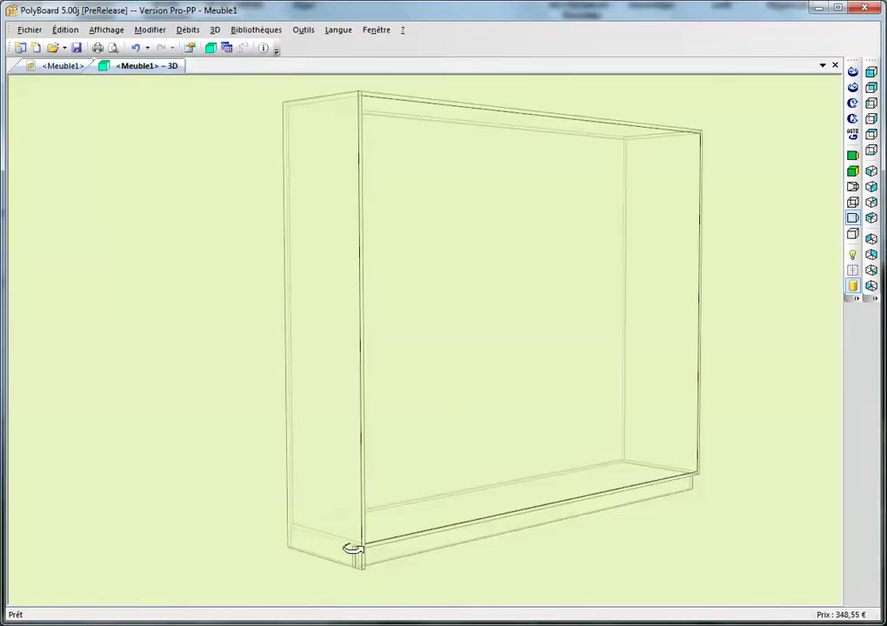
{"action": "left_click_drag", "start_coordinate": [352, 554], "coordinate": [309, 530]}
{"action": "scroll", "coordinate": [344, 553], "scroll_direction": "up", "scroll_amount": 5}
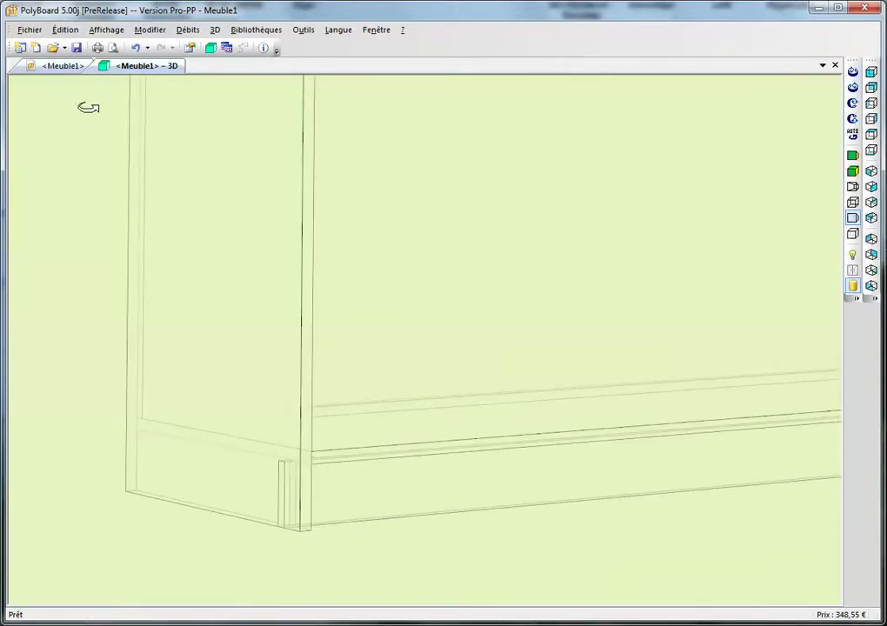
Change the plinth's joint with the Joue gauche to type Retrait and check the shortened end in 3D
{"action": "left_click", "coordinate": [61, 69]}
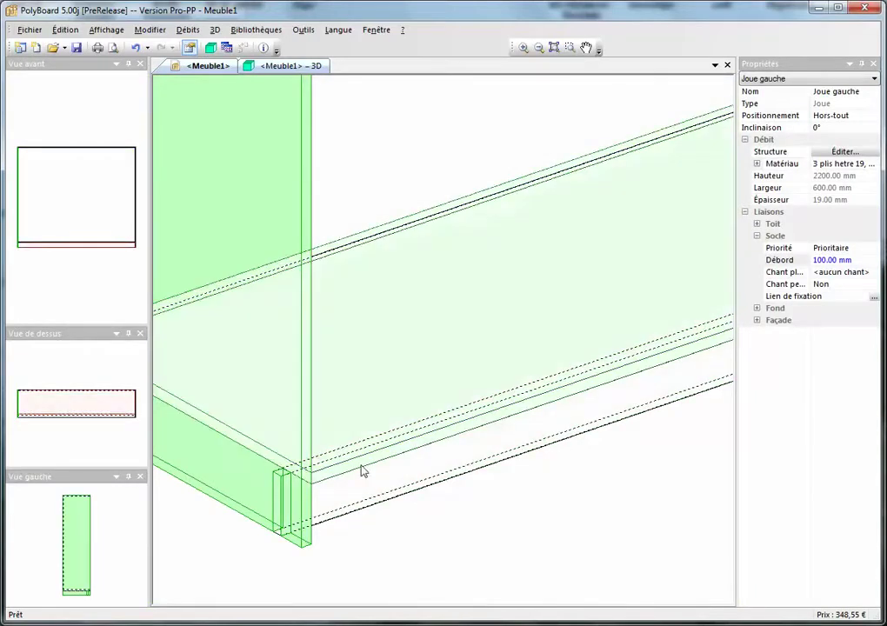
{"action": "left_click", "coordinate": [361, 452]}
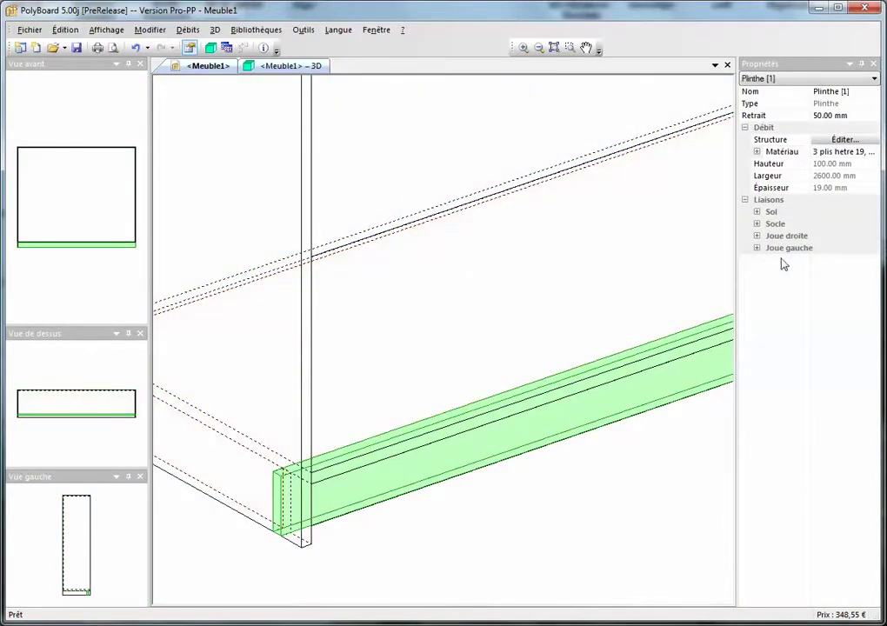
{"action": "left_click", "coordinate": [756, 248]}
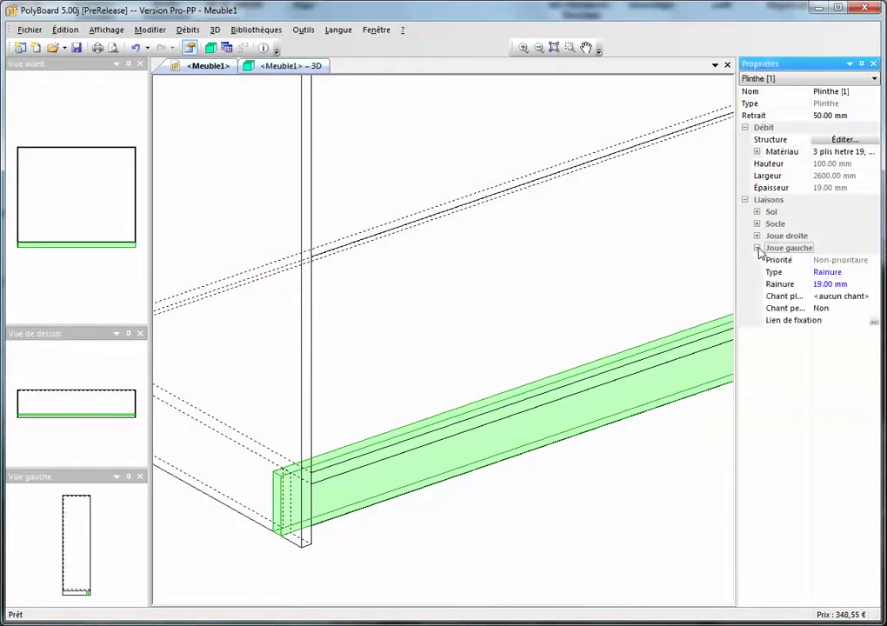
{"action": "left_click", "coordinate": [826, 272]}
{"action": "left_click", "coordinate": [824, 284]}
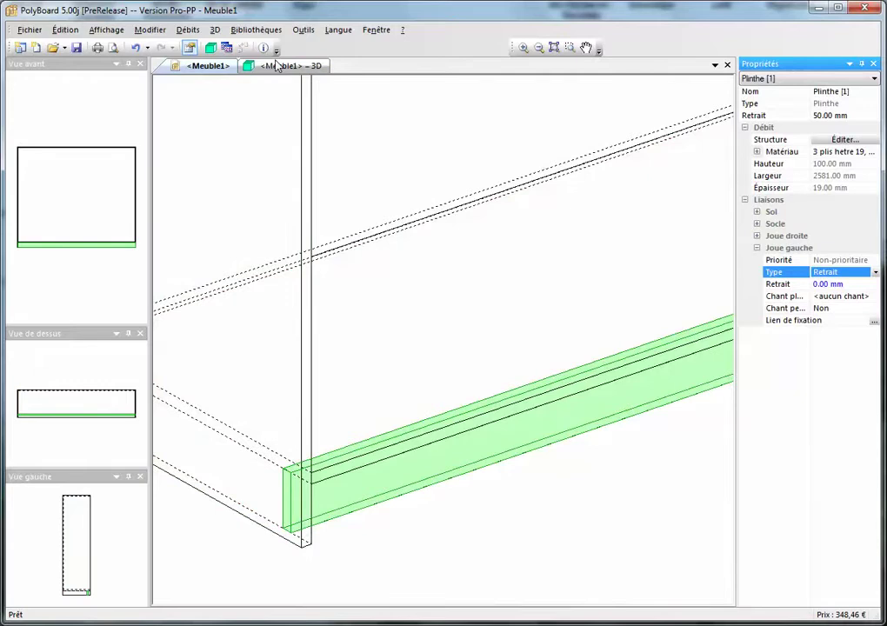
{"action": "left_click", "coordinate": [282, 66]}
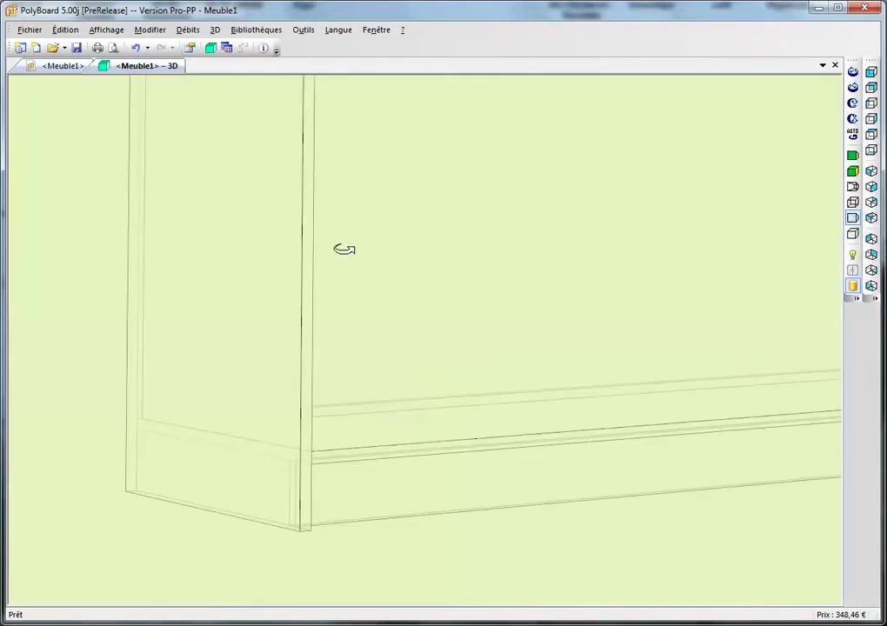
{"action": "mouse_move", "coordinate": [339, 460]}
{"action": "left_mouse_down"}
{"action": "mouse_move", "coordinate": [263, 443]}
{"action": "mouse_move", "coordinate": [354, 465]}
{"action": "left_mouse_up"}
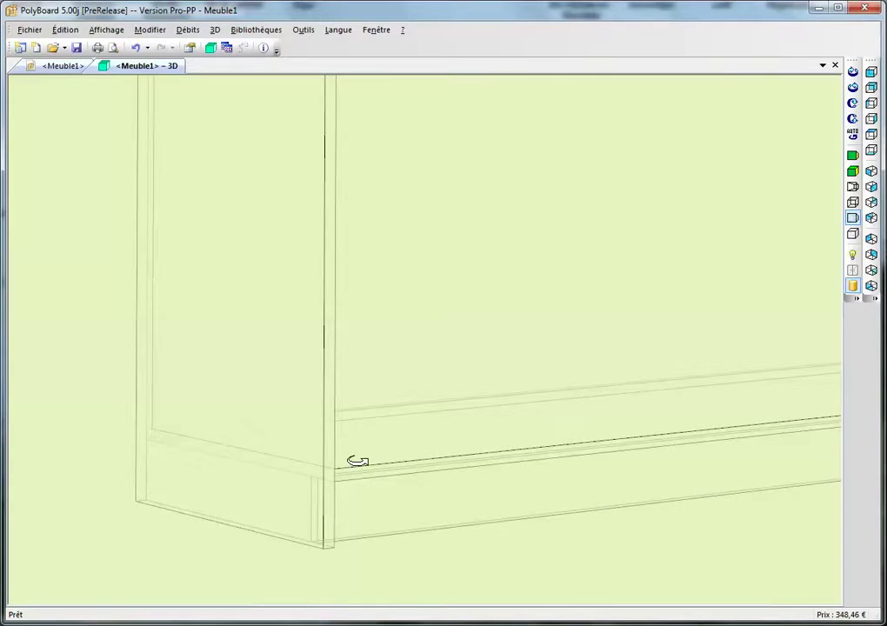
{"action": "scroll", "coordinate": [316, 558], "scroll_direction": "up", "scroll_amount": 4}
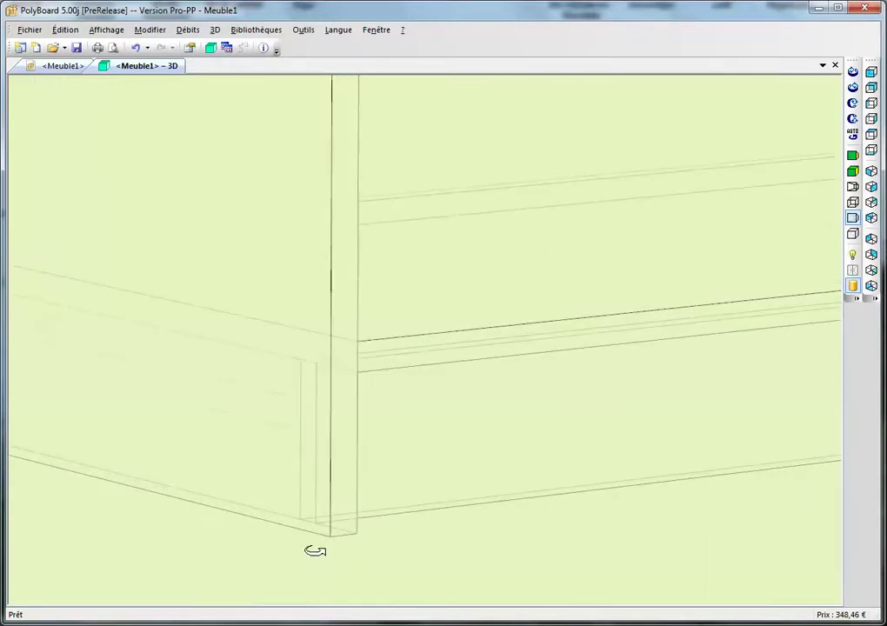
{"action": "middle_click_drag", "start_coordinate": [323, 525], "coordinate": [340, 495]}
{"action": "left_click_drag", "start_coordinate": [340, 495], "coordinate": [367, 467]}
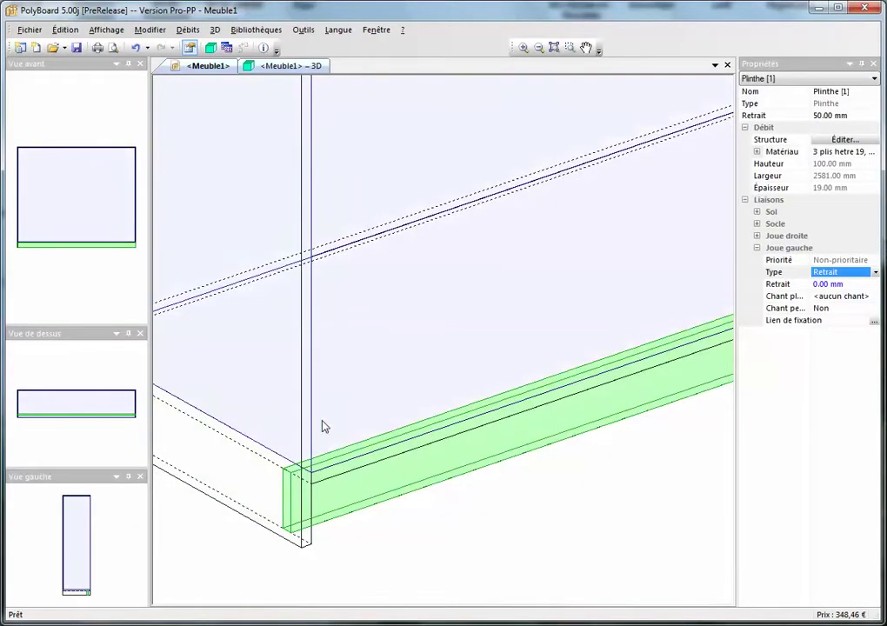
Add an interior machining with a rectangular shape to the left side panel's structure
{"action": "left_click", "coordinate": [307, 404]}
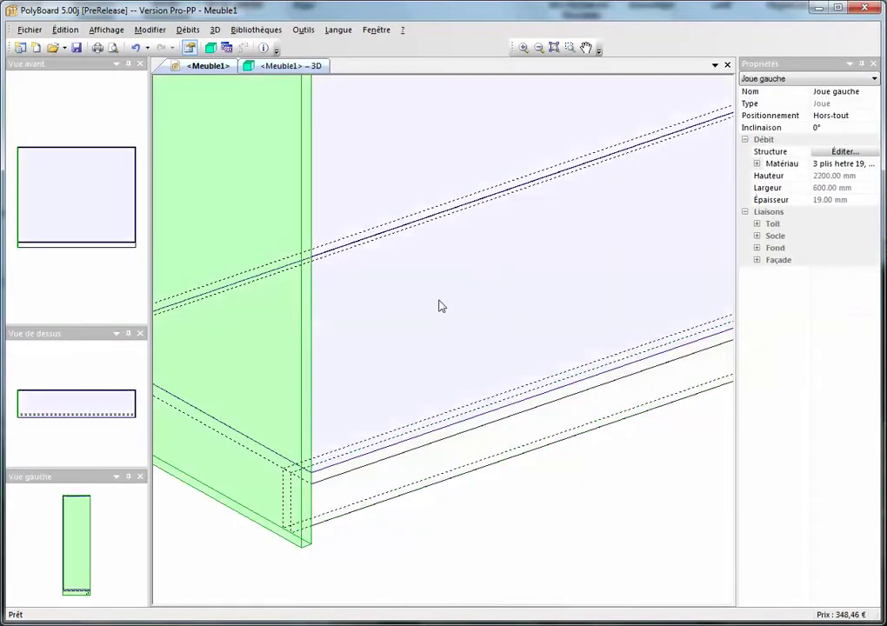
{"action": "left_click", "coordinate": [833, 153]}
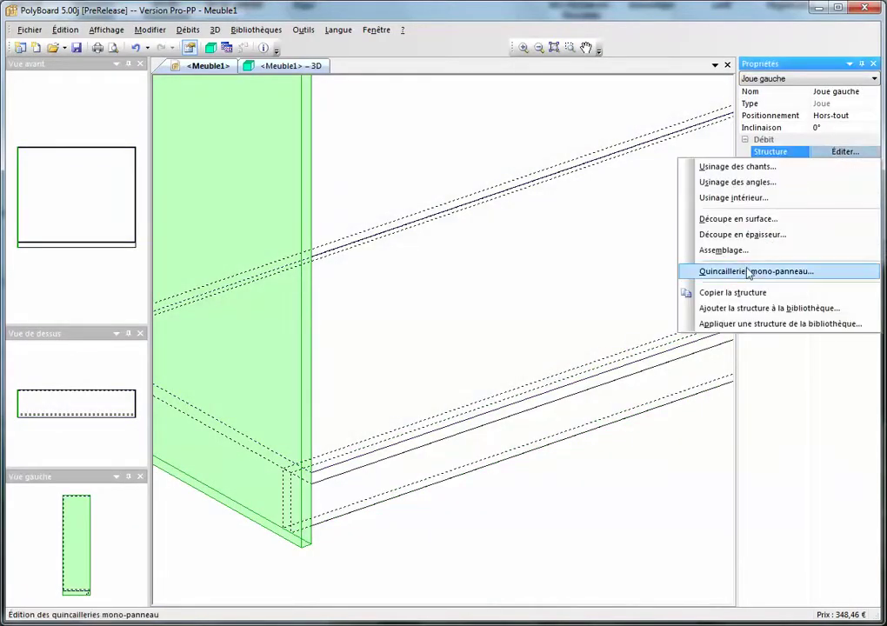
{"action": "left_click", "coordinate": [755, 198]}
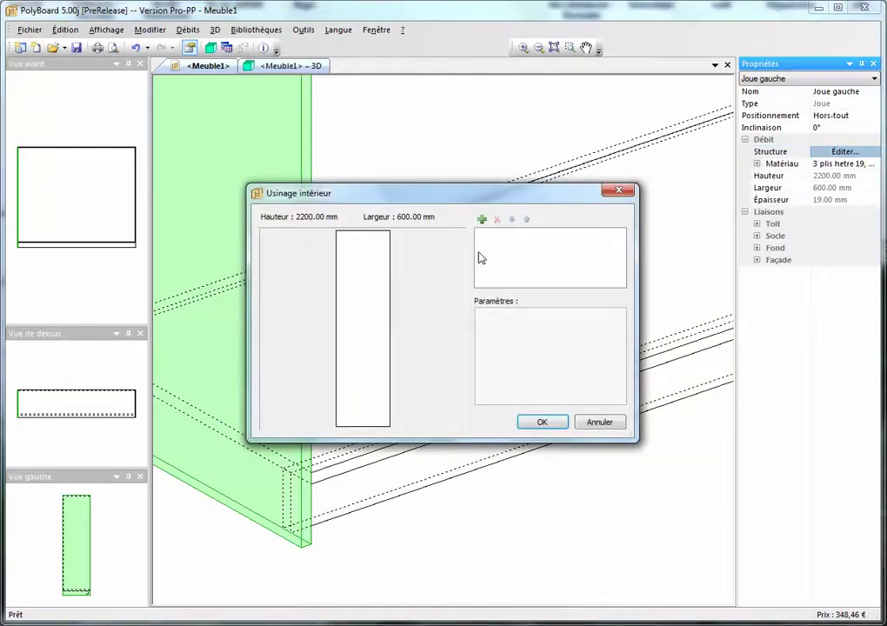
{"action": "left_click", "coordinate": [481, 220]}
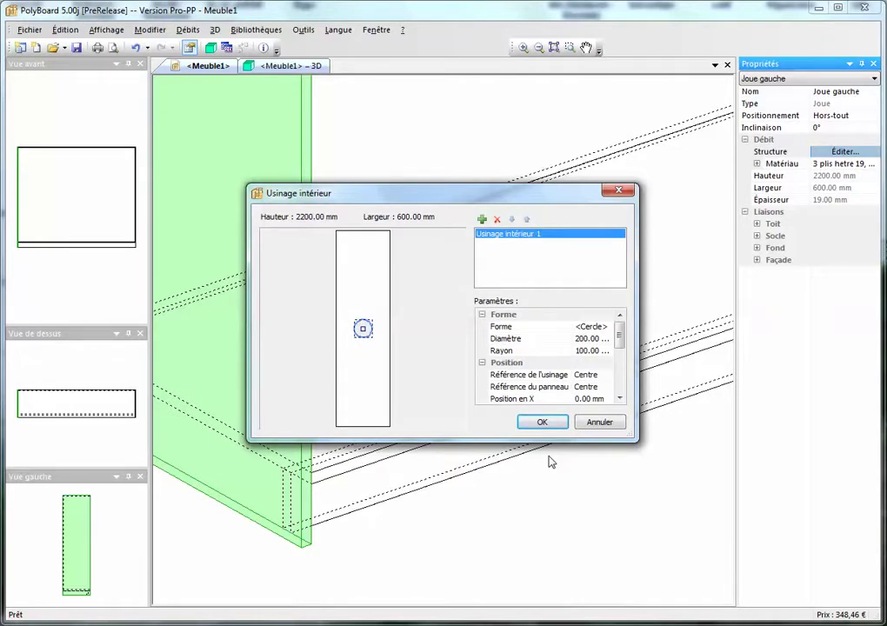
{"action": "left_click", "coordinate": [592, 328]}
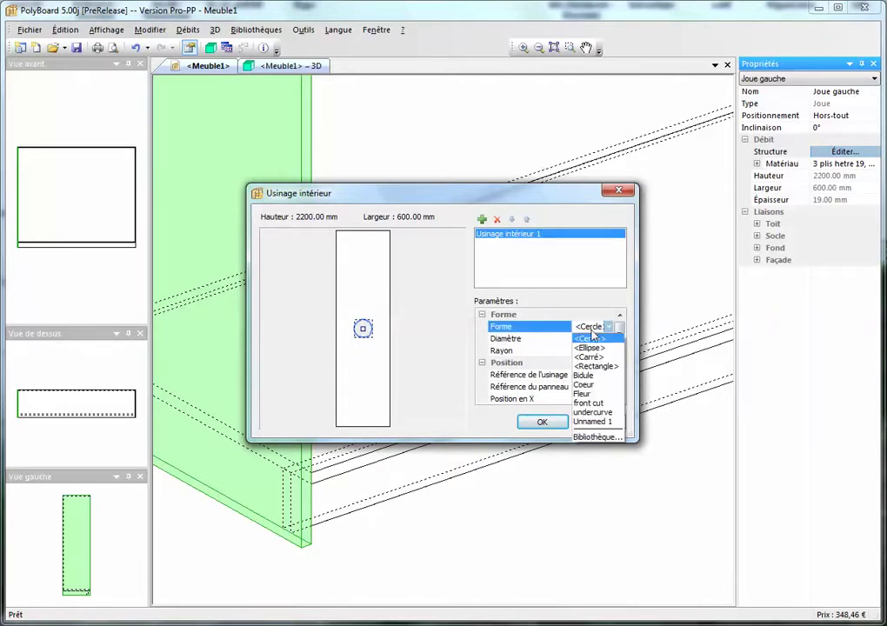
{"action": "left_click", "coordinate": [595, 366]}
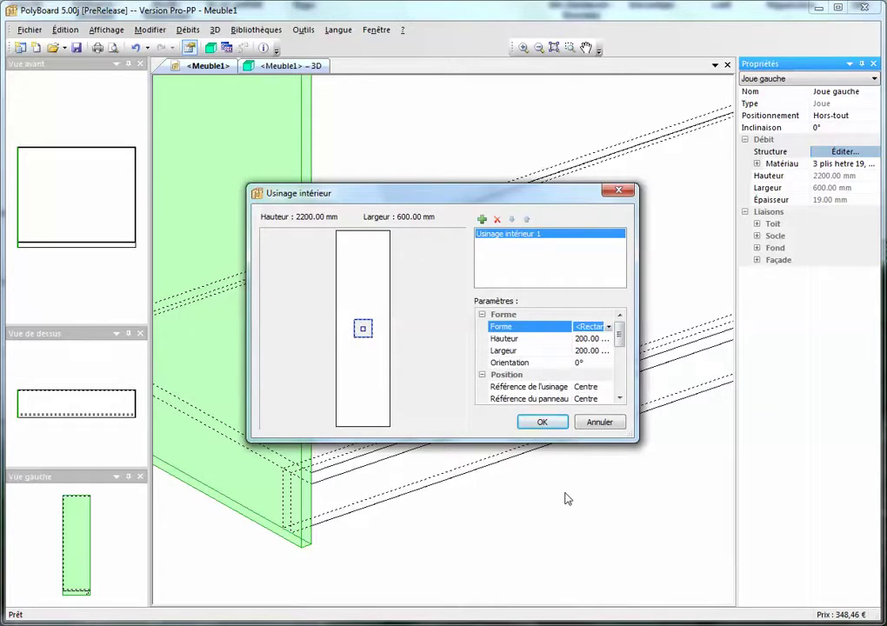
Set the rectangular machining's height to 100 mm and its width to 50 mm
{"action": "left_click", "coordinate": [579, 340]}
{"action": "double_click", "coordinate": [579, 340]}
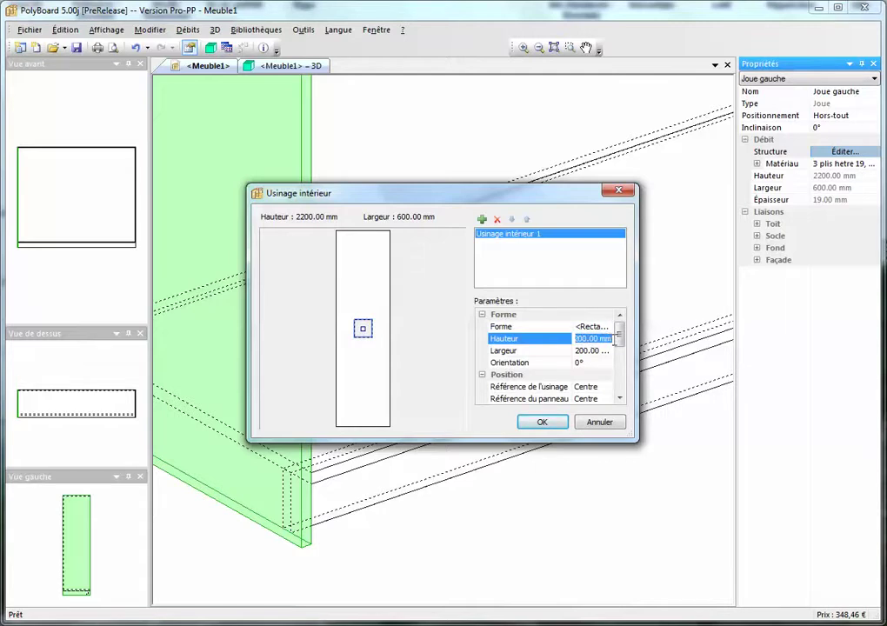
{"action": "type", "text": "100"}
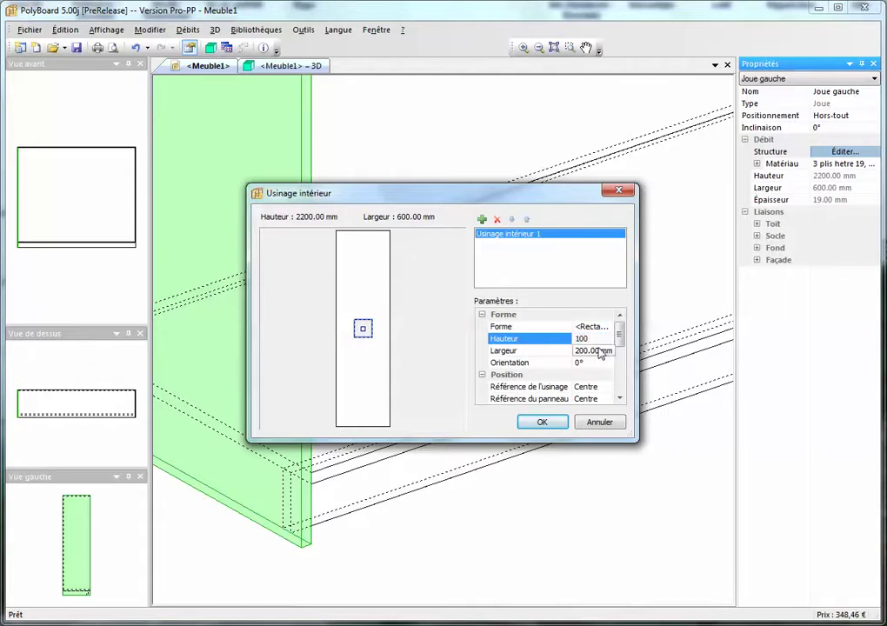
{"action": "left_click", "coordinate": [594, 349]}
{"action": "left_click_drag", "start_coordinate": [575, 349], "coordinate": [631, 351]}
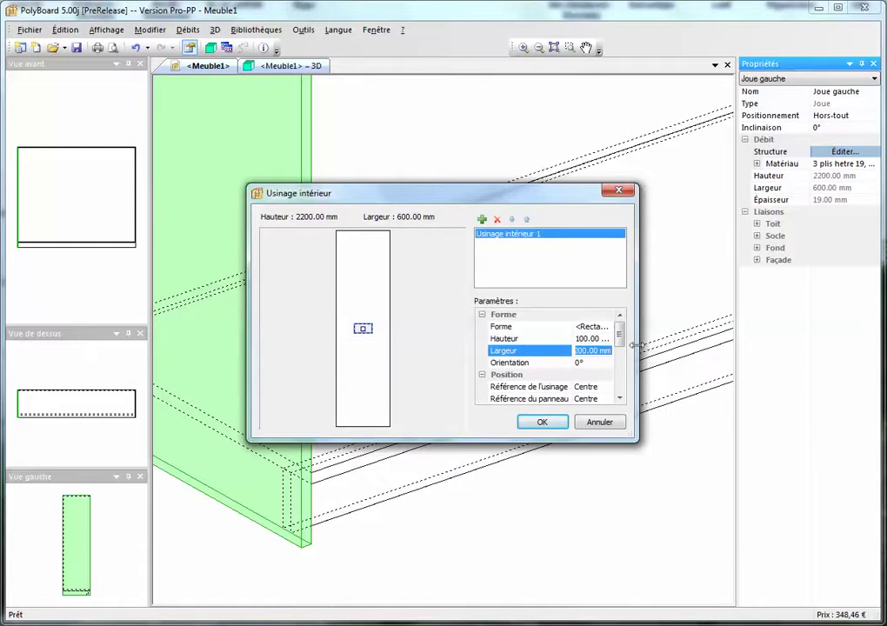
{"action": "type", "text": "50"}
{"action": "key", "text": "Return"}
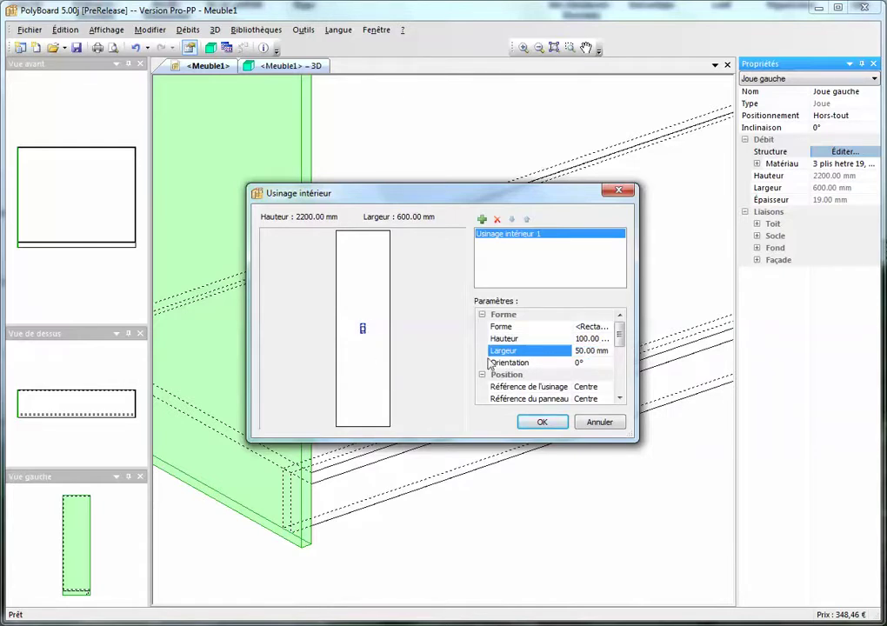
Set both the machining reference and the panel reference to the bottom-right corner
{"action": "left_click_drag", "start_coordinate": [620, 341], "coordinate": [620, 352]}
{"action": "left_click", "coordinate": [608, 351]}
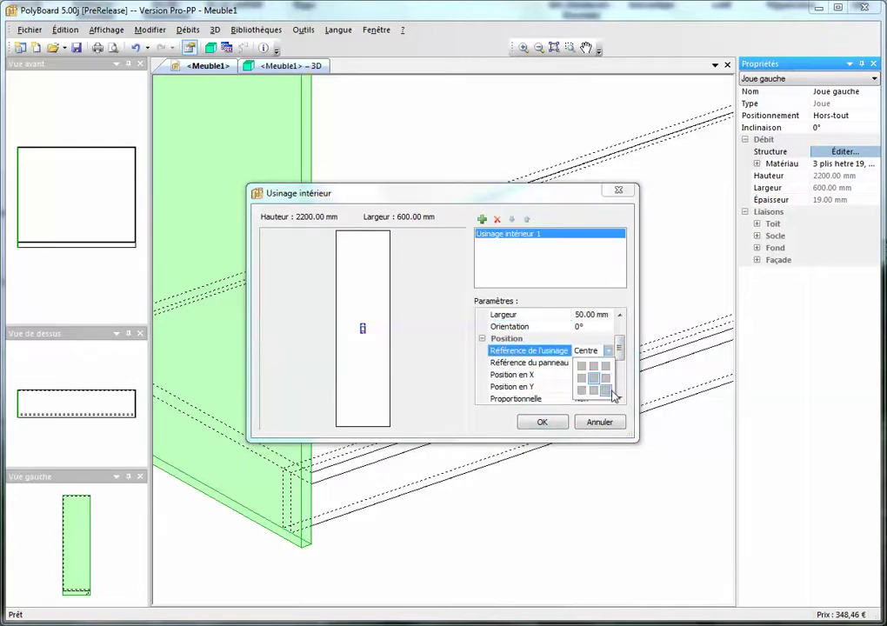
{"action": "left_click", "coordinate": [606, 391]}
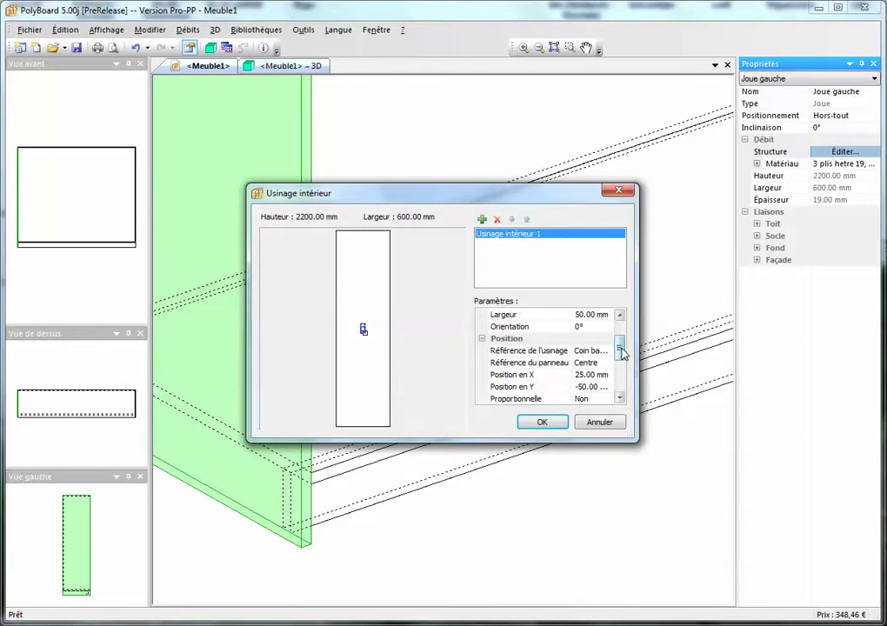
{"action": "left_click", "coordinate": [607, 365]}
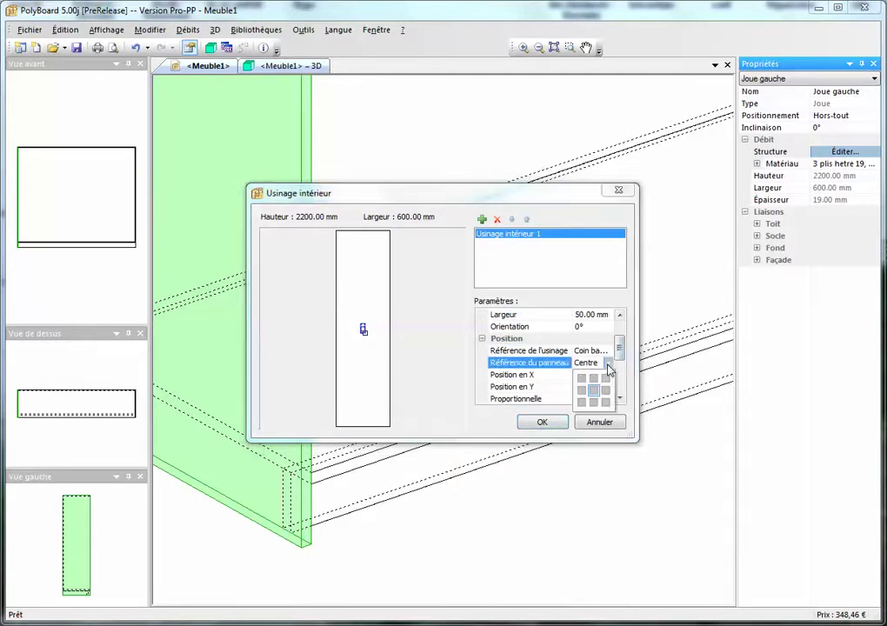
{"action": "left_click", "coordinate": [609, 403]}
Set the machining's X and Y positions to 0 mm and apply the cutout to the left side panel
{"action": "left_click", "coordinate": [576, 374]}
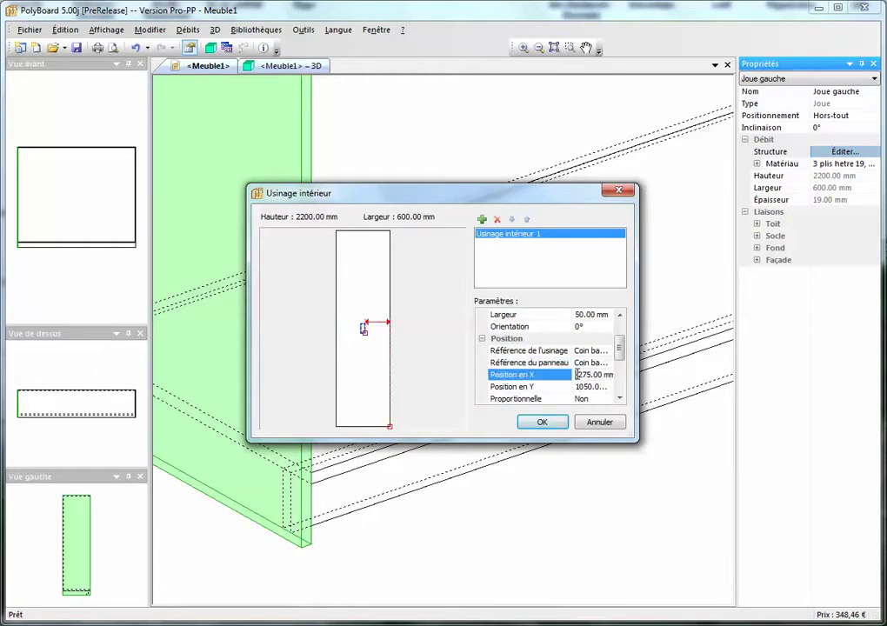
{"action": "left_click_drag", "start_coordinate": [577, 375], "coordinate": [618, 381]}
{"action": "type", "text": "0"}
{"action": "left_click", "coordinate": [582, 386]}
{"action": "mouse_move", "coordinate": [597, 386]}
{"action": "left_mouse_down"}
{"action": "mouse_move", "coordinate": [557, 386]}
{"action": "mouse_move", "coordinate": [611, 386]}
{"action": "left_mouse_up"}
{"action": "left_click", "coordinate": [575, 388]}
{"action": "type", "text": "0"}
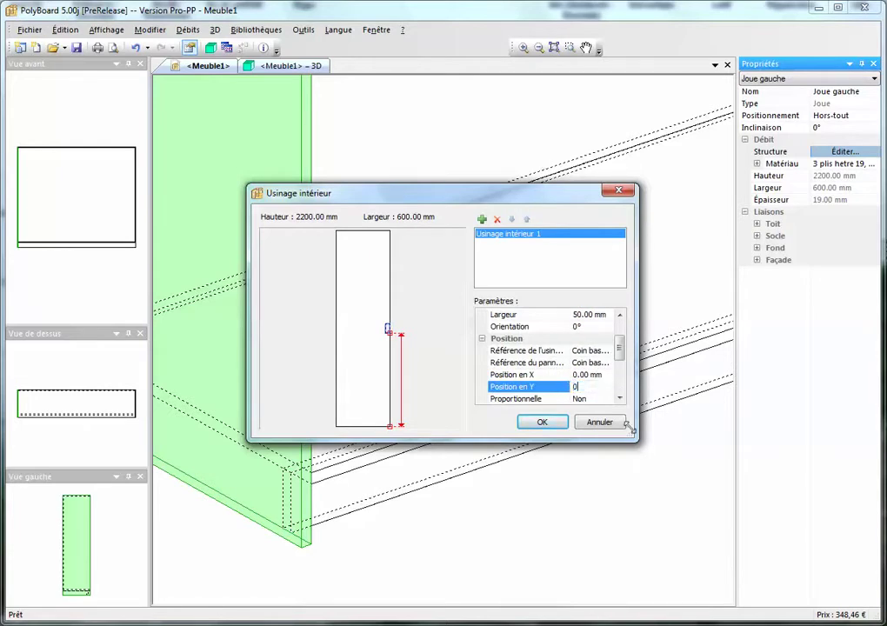
{"action": "key", "text": "Up"}
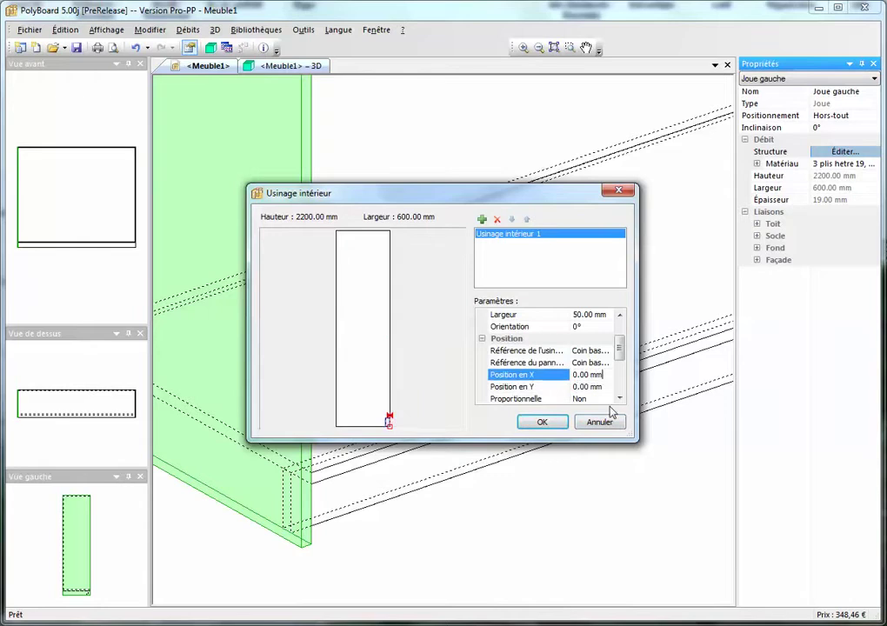
{"action": "left_click", "coordinate": [556, 422]}
Show the cabinet in solid perspective rendering and examine the notch at the foot of the left side panel
{"action": "middle_click_drag", "start_coordinate": [336, 531], "coordinate": [344, 478]}
{"action": "left_click", "coordinate": [345, 478]}
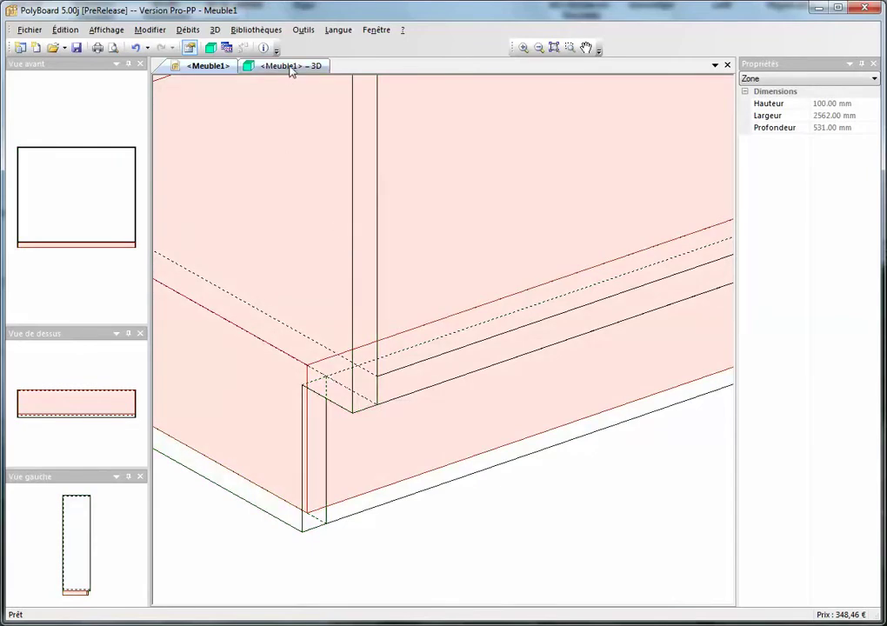
{"action": "left_click", "coordinate": [287, 65]}
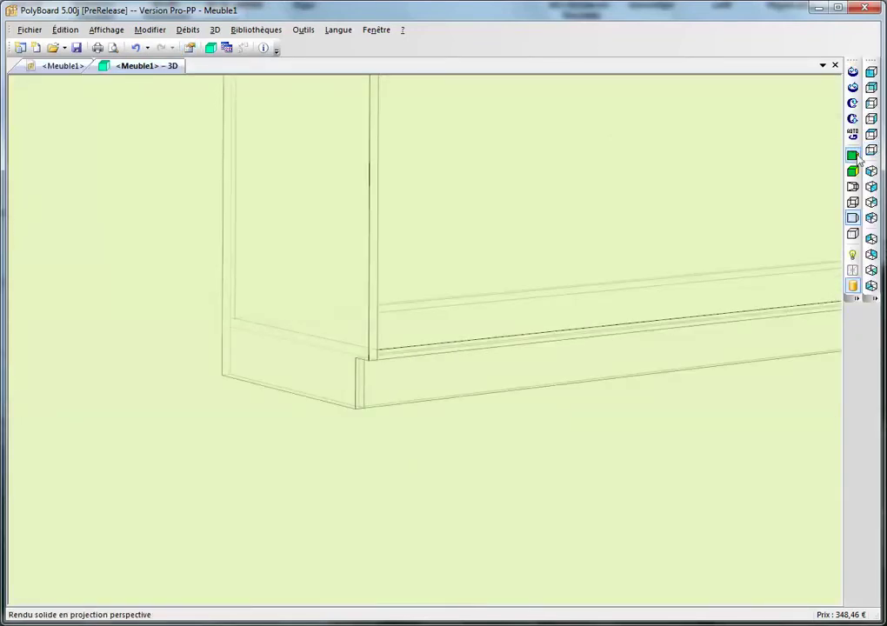
{"action": "left_click", "coordinate": [852, 155]}
{"action": "middle_click_drag", "start_coordinate": [335, 355], "coordinate": [285, 392]}
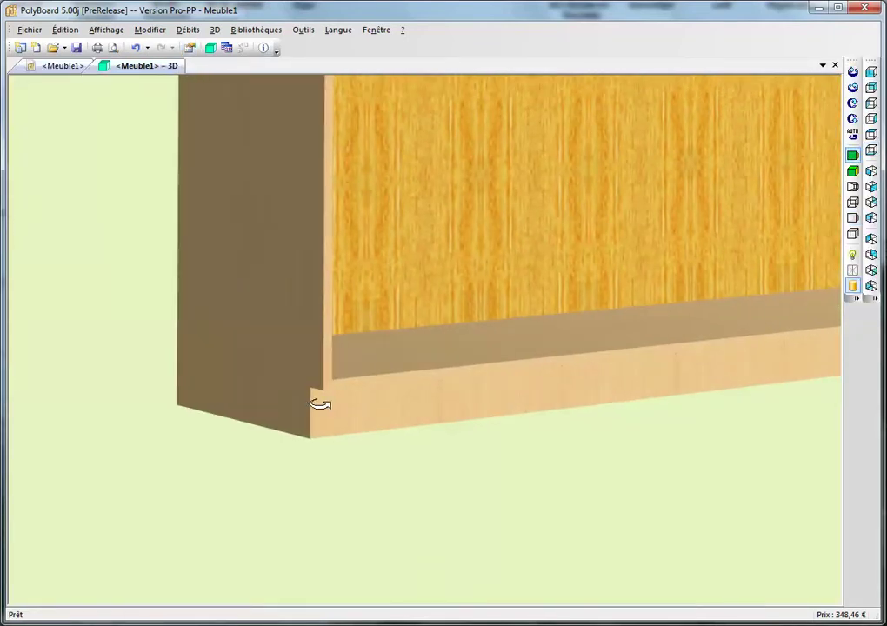
{"action": "scroll", "coordinate": [322, 408], "scroll_direction": "up", "scroll_amount": 4}
{"action": "left_click_drag", "start_coordinate": [321, 407], "coordinate": [273, 394]}
{"action": "scroll", "coordinate": [273, 393], "scroll_direction": "down", "scroll_amount": 3}
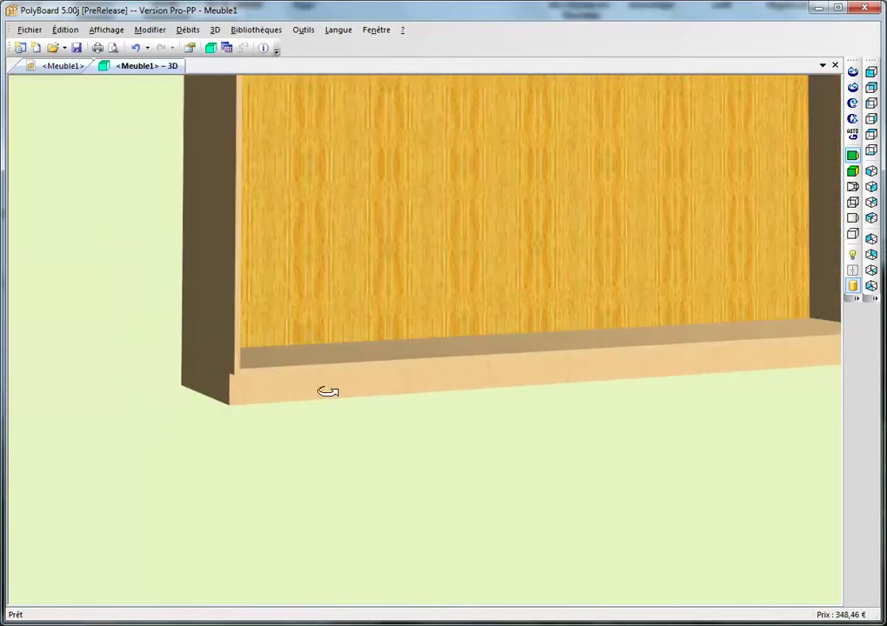
Compare in 3D how the plinth ends at the cabinet's right side and at the notched left side
{"action": "scroll", "coordinate": [527, 371], "scroll_direction": "up", "scroll_amount": 3}
{"action": "middle_click_drag", "start_coordinate": [526, 371], "coordinate": [235, 386]}
{"action": "left_click_drag", "start_coordinate": [236, 386], "coordinate": [521, 382]}
{"action": "scroll", "coordinate": [520, 382], "scroll_direction": "up", "scroll_amount": 2}
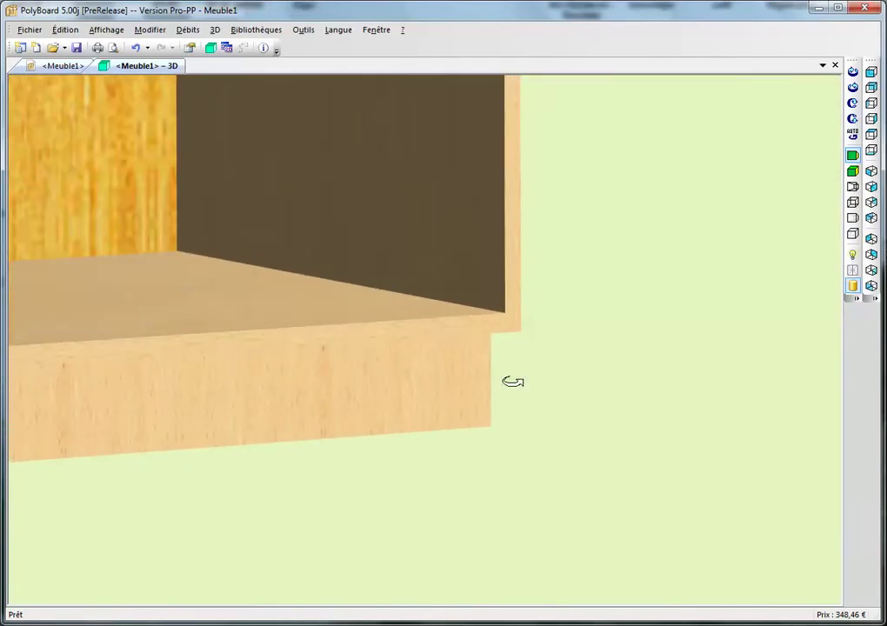
{"action": "left_click_drag", "start_coordinate": [448, 398], "coordinate": [314, 380]}
{"action": "scroll", "coordinate": [313, 380], "scroll_direction": "down", "scroll_amount": 5}
{"action": "middle_click_drag", "start_coordinate": [275, 416], "coordinate": [506, 445]}
{"action": "left_click_drag", "start_coordinate": [277, 411], "coordinate": [334, 395]}
{"action": "middle_click_drag", "start_coordinate": [334, 396], "coordinate": [310, 424]}
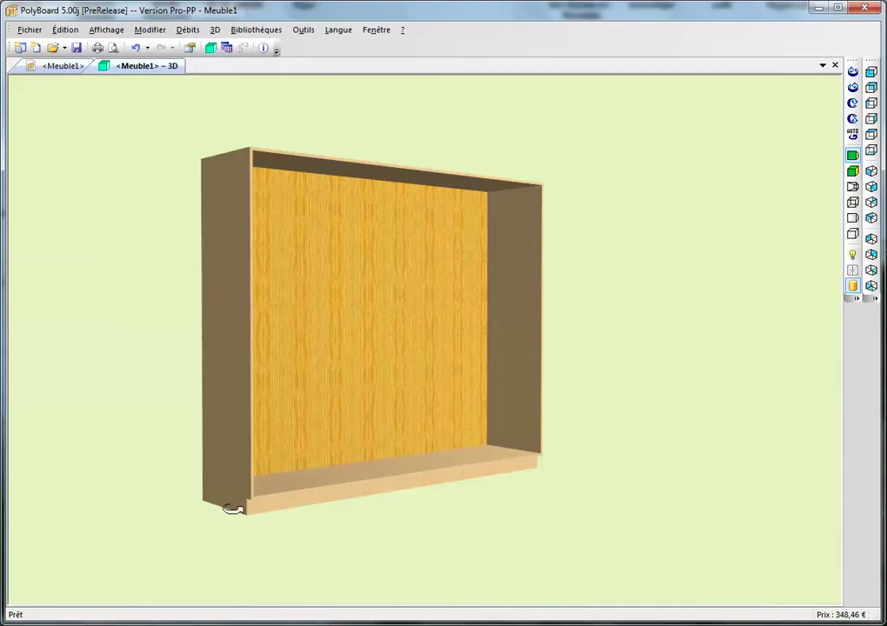
{"action": "scroll", "coordinate": [233, 510], "scroll_direction": "up", "scroll_amount": 5}
{"action": "scroll", "coordinate": [243, 508], "scroll_direction": "up", "scroll_amount": 2}
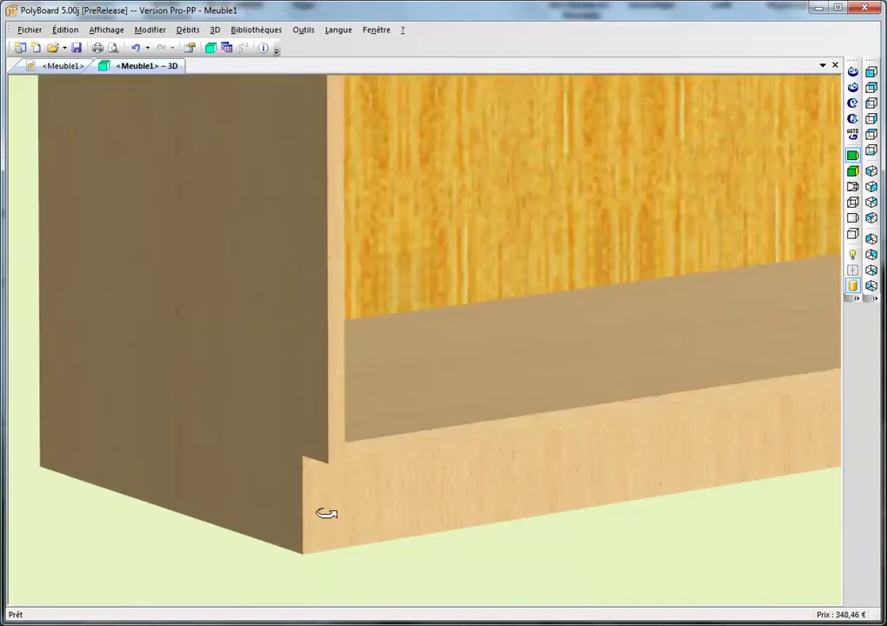